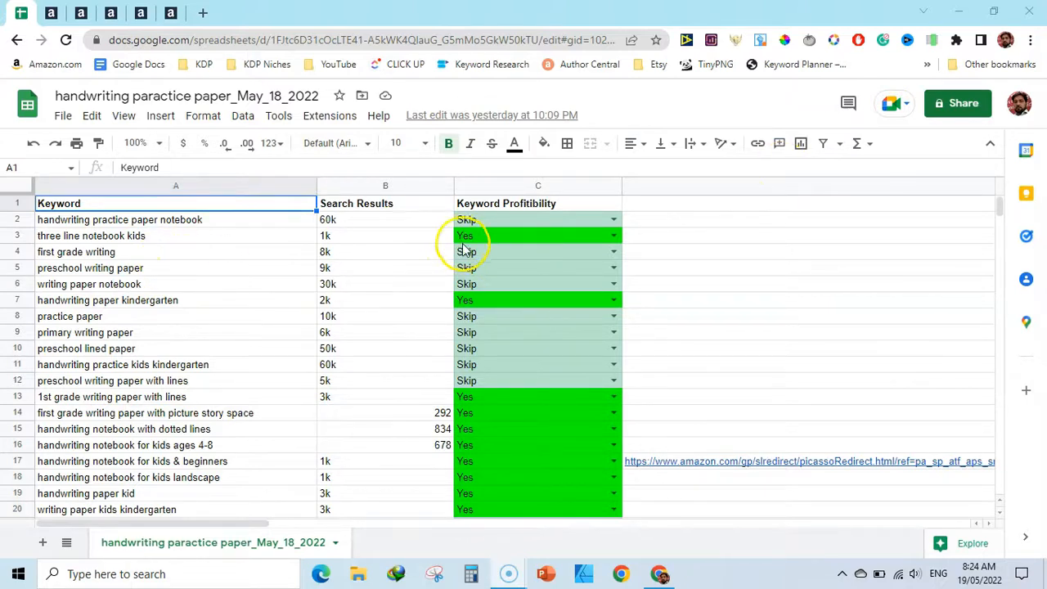
- Examine the keyword sheet's search results and profitability ratings, and the ad format and ad group sections of the new campaign form
mouse_move(1000, 209)
left_mouse_down()
mouse_move(1002, 247)
mouse_move(989, 200)
left_mouse_up()
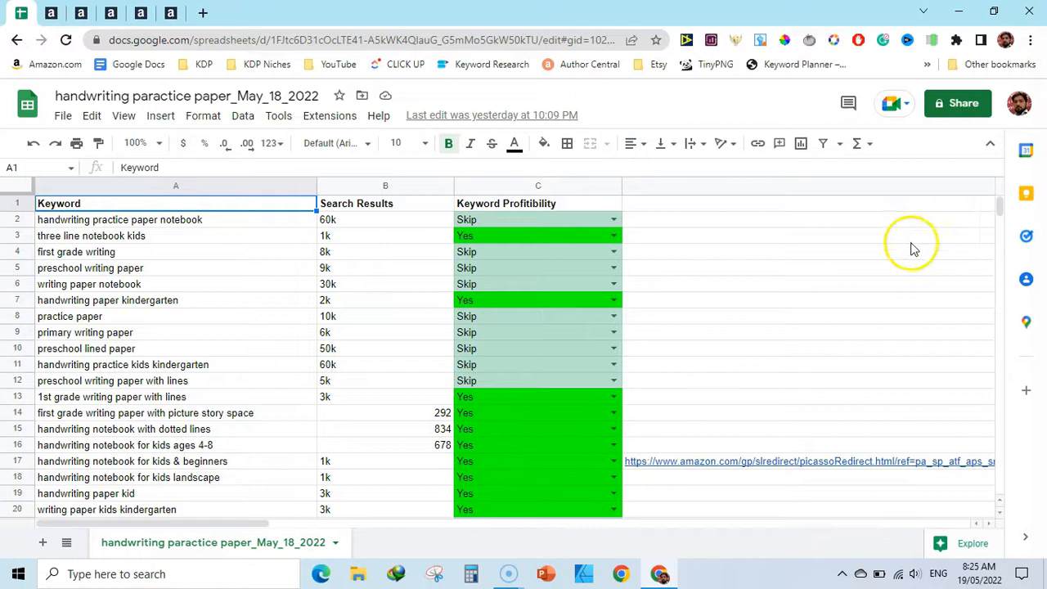
left_click_drag(998, 203, 1000, 210)
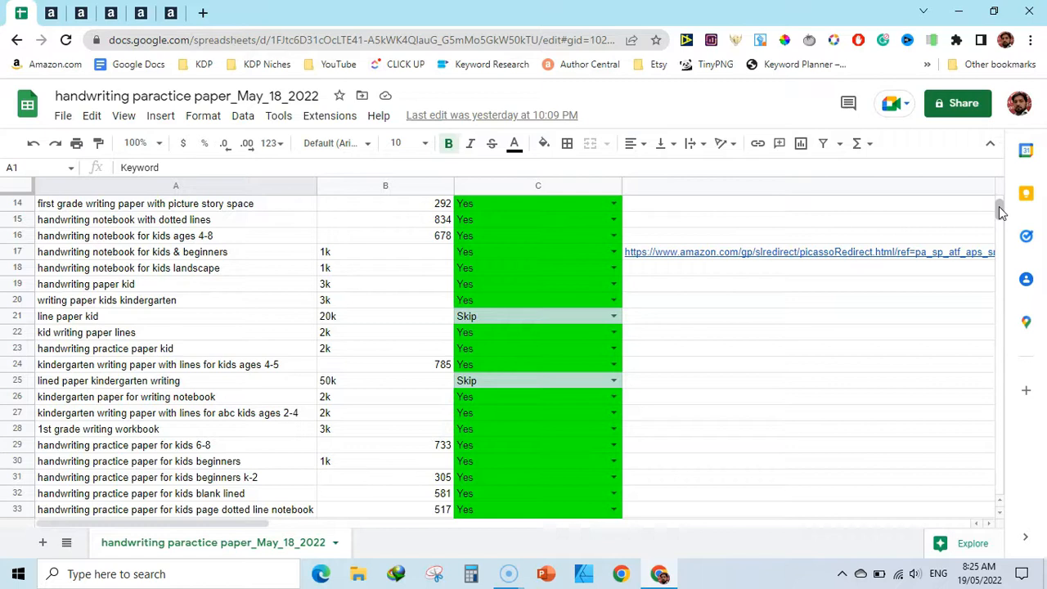
left_click(999, 210)
left_click_drag(999, 210, 999, 193)
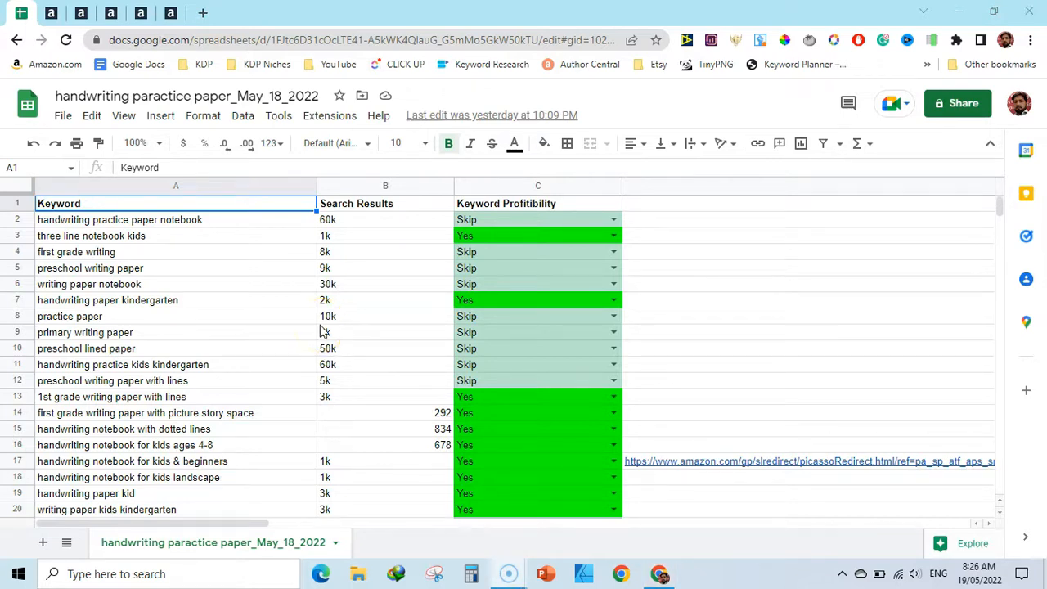
left_click(316, 324)
left_click(54, 13)
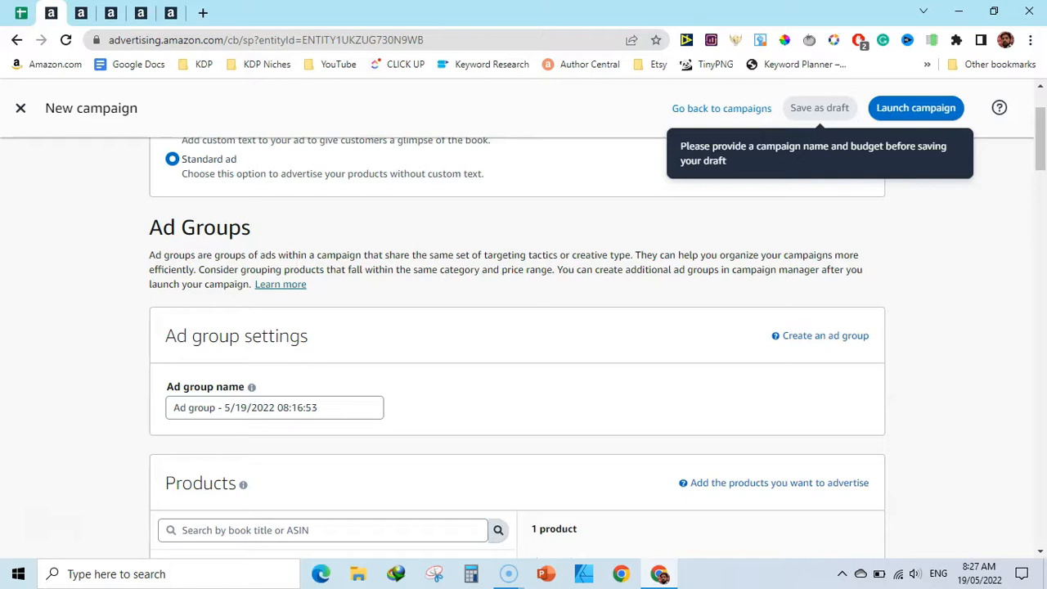
left_click_drag(1041, 121, 1043, 104)
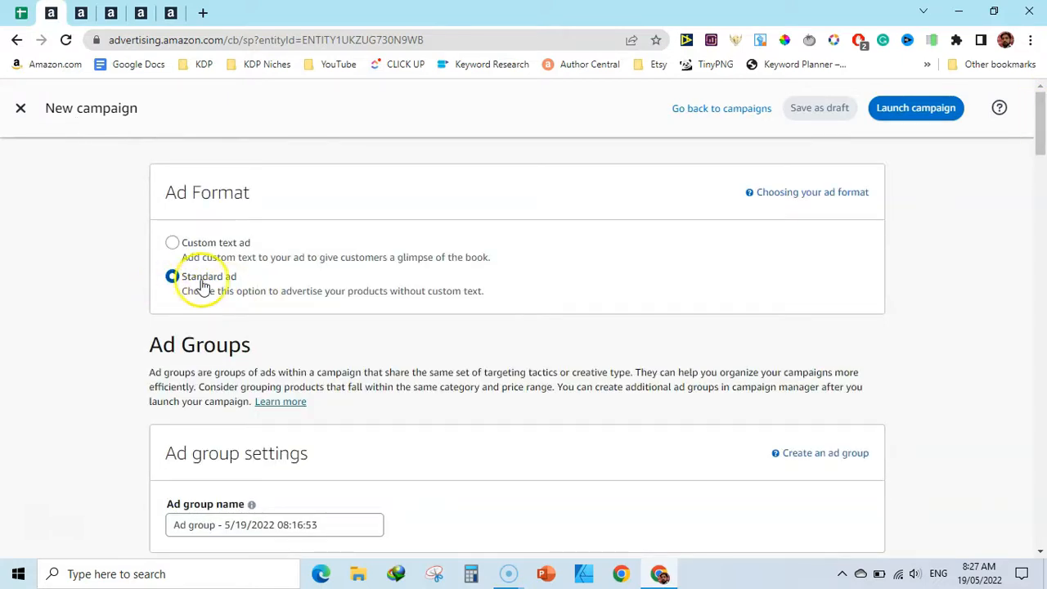
left_click_drag(1039, 128, 1041, 152)
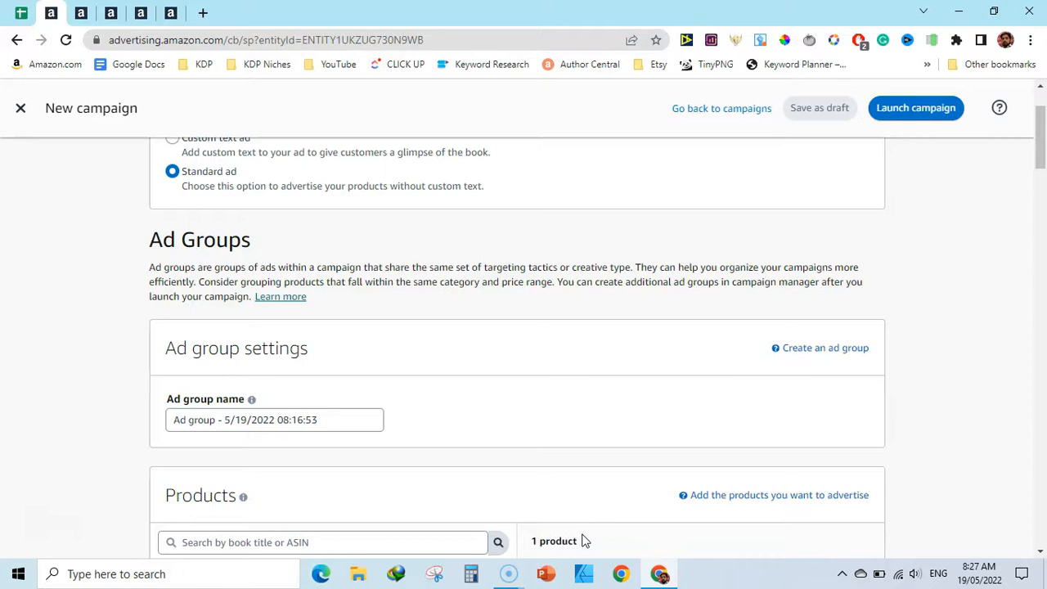
left_click(273, 149)
- In the second new campaign form, choose manual targeting and restrict the suggested keywords to Exact match only
left_click(82, 13)
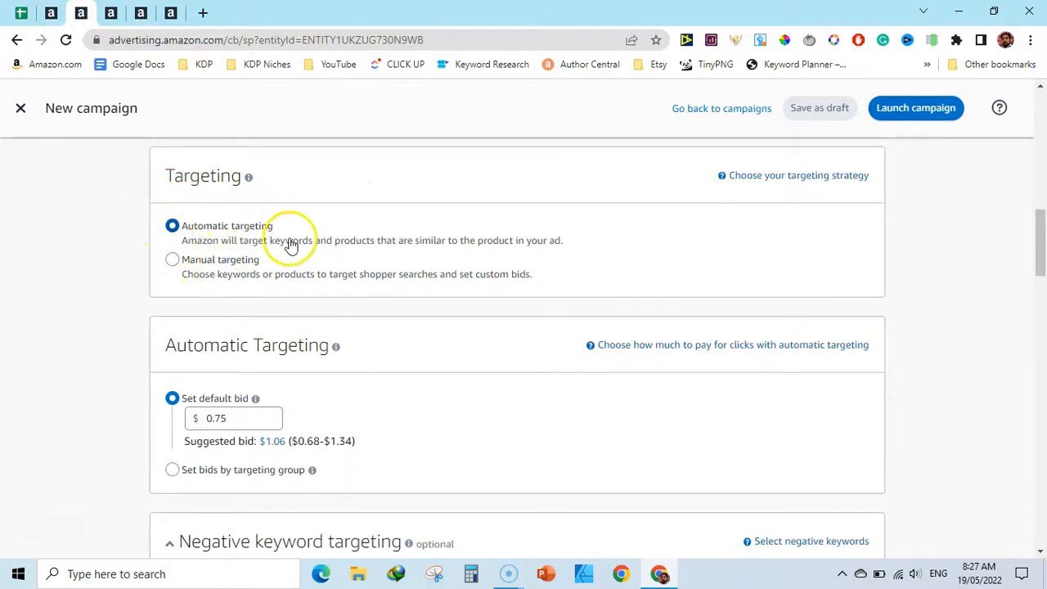
left_click(172, 260)
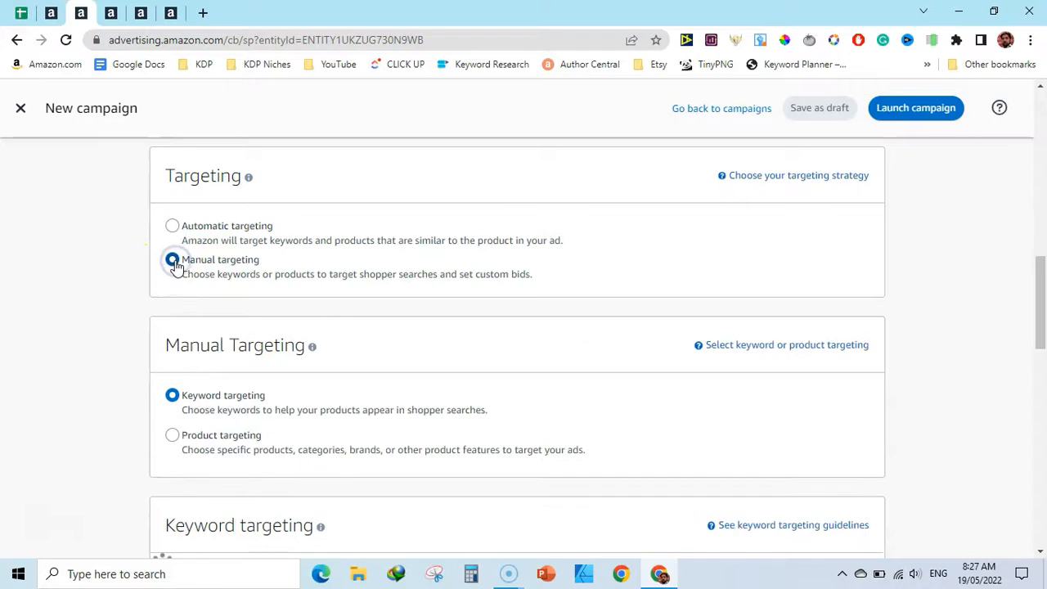
left_click_drag(1042, 227, 1043, 276)
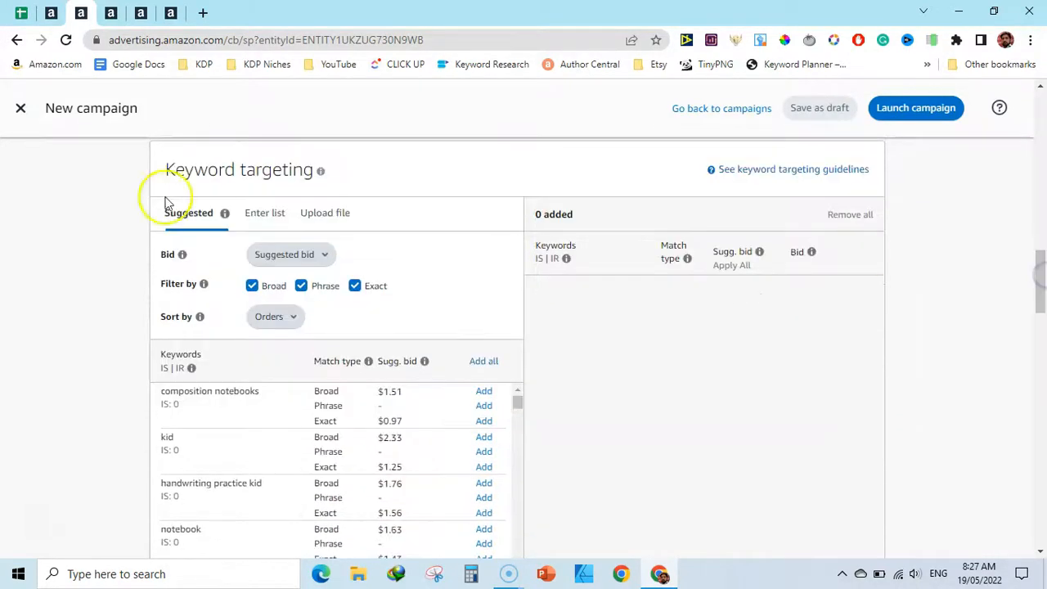
left_click(253, 292)
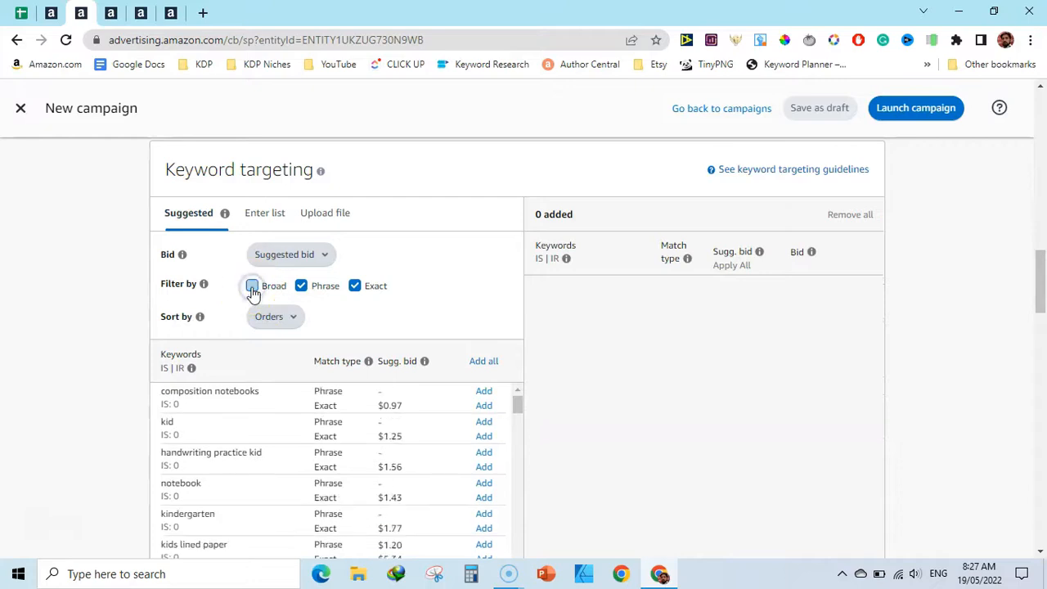
left_click(302, 287)
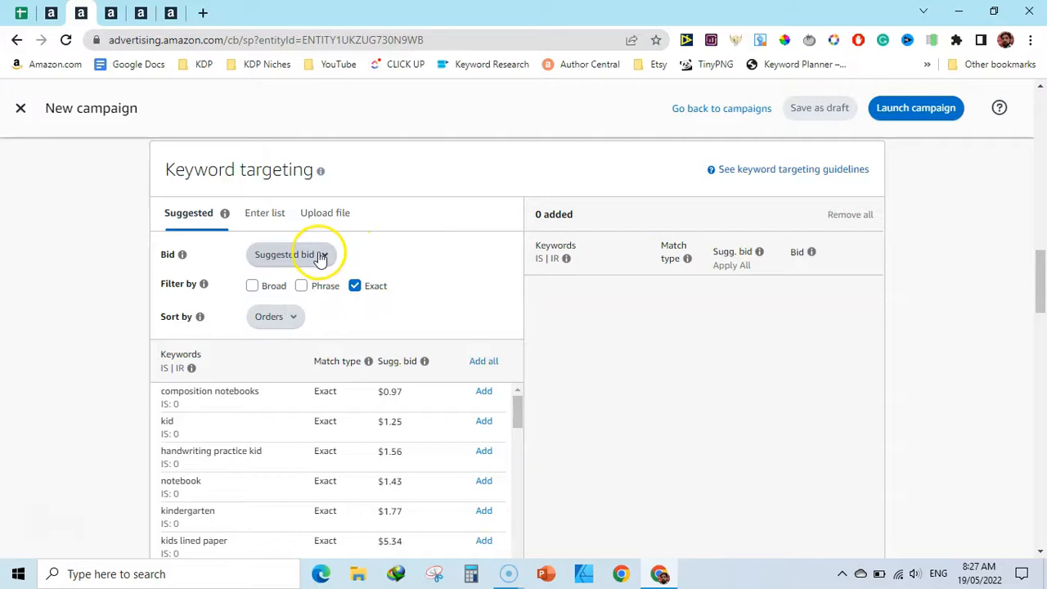
- Set a custom bid of $0.05 for the suggested keywords and add all of them to the campaign
left_click(320, 256)
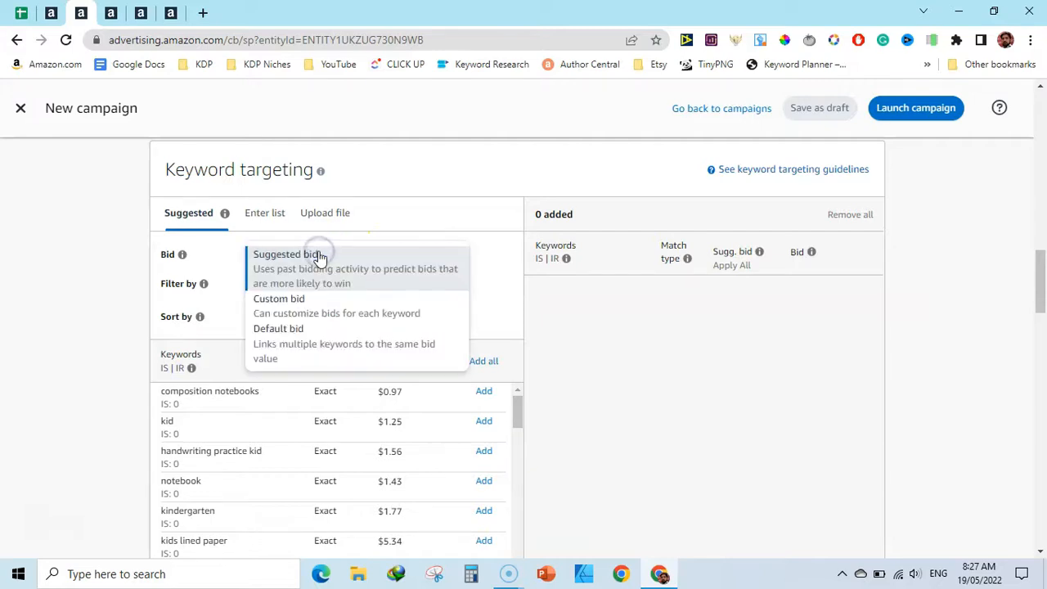
left_click(298, 303)
double_click(393, 254)
type("1")
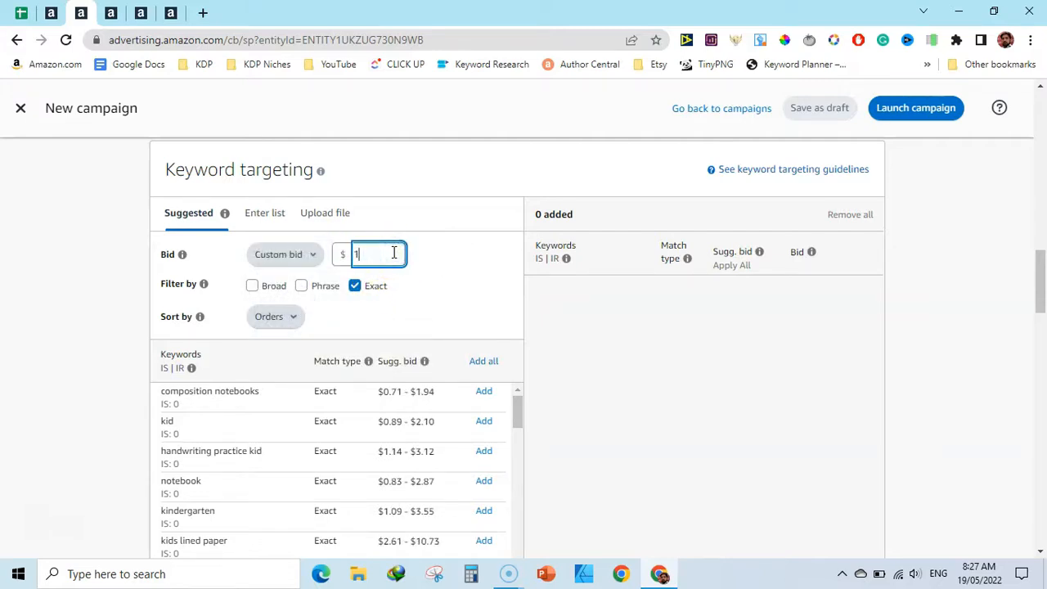
key("BackSpace")
type("0")
key("BackSpace")
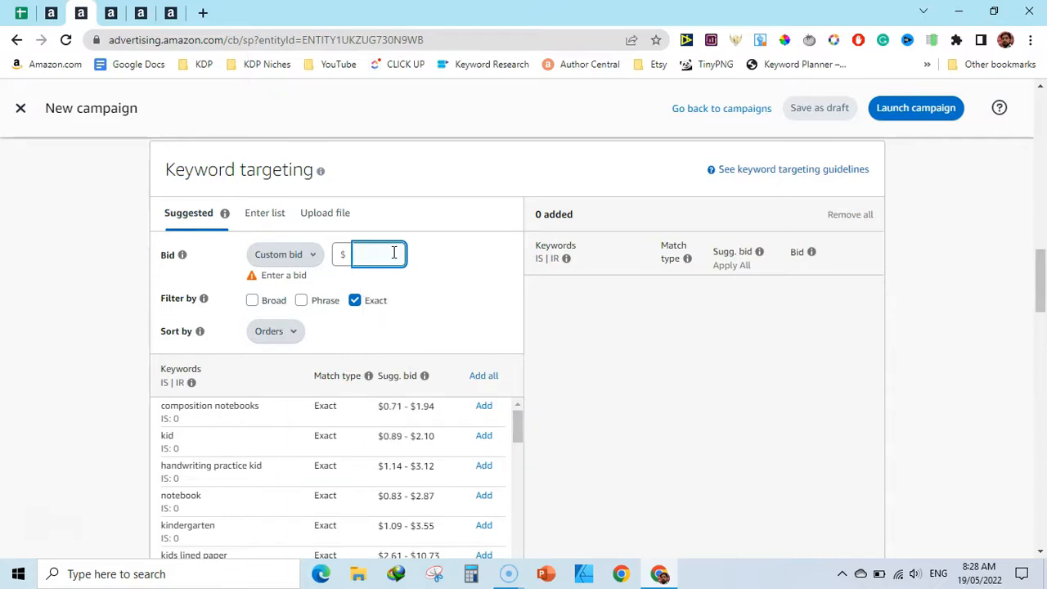
type("0.0")
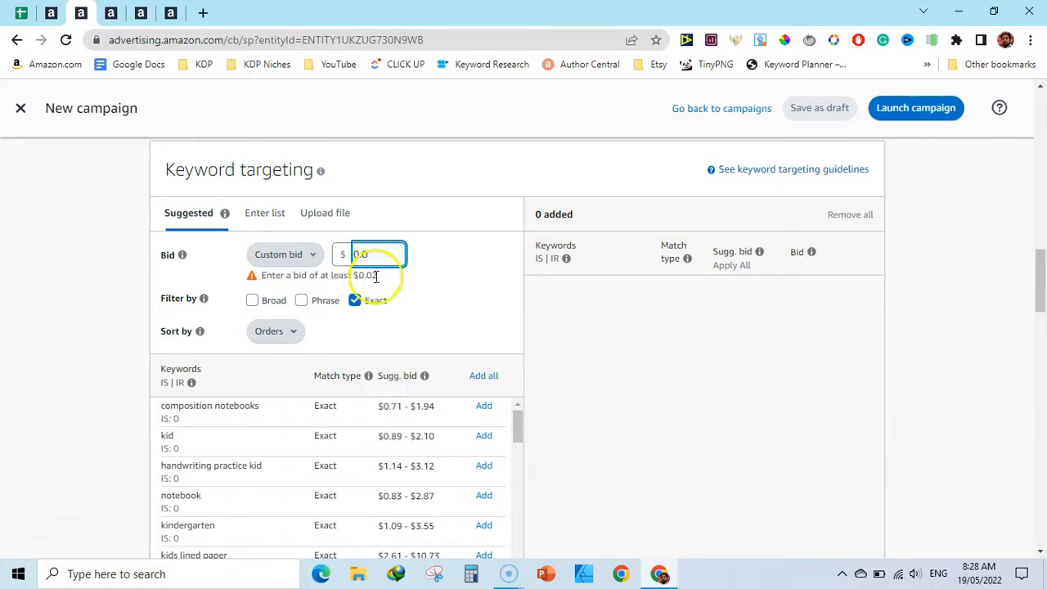
type("5")
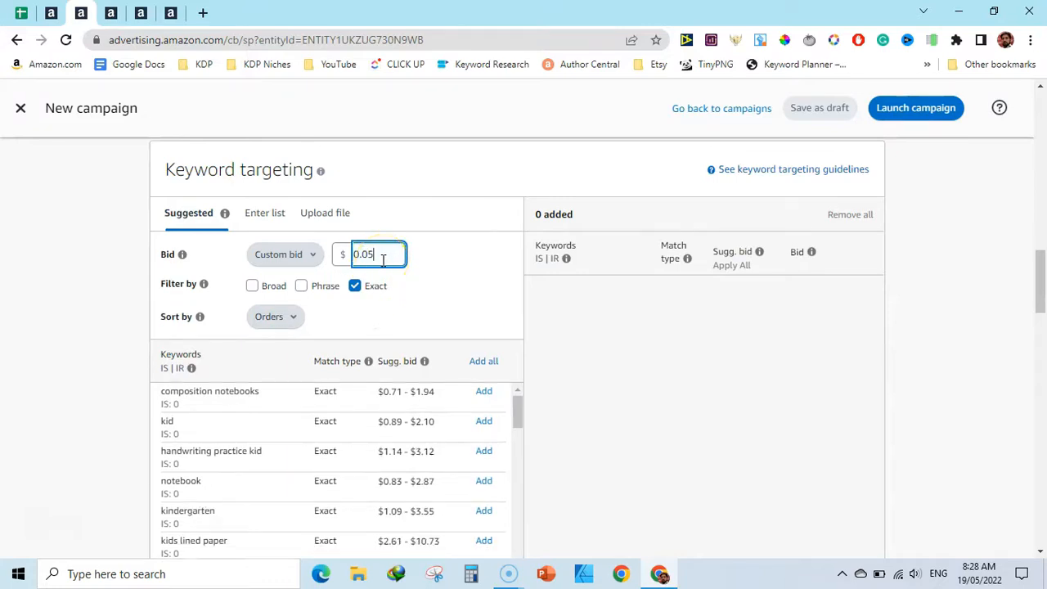
left_click(458, 262)
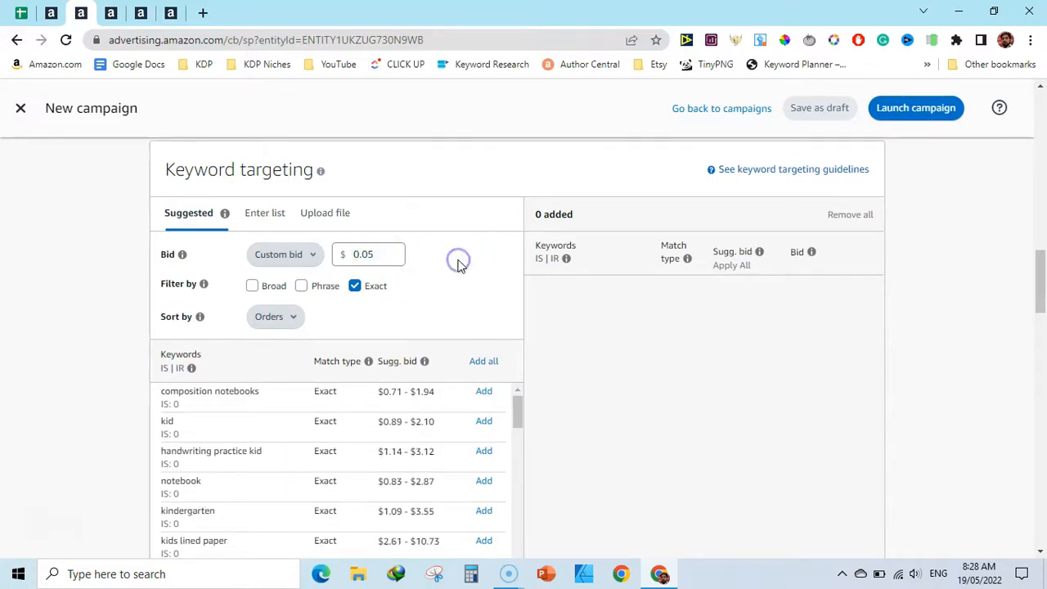
left_click(484, 363)
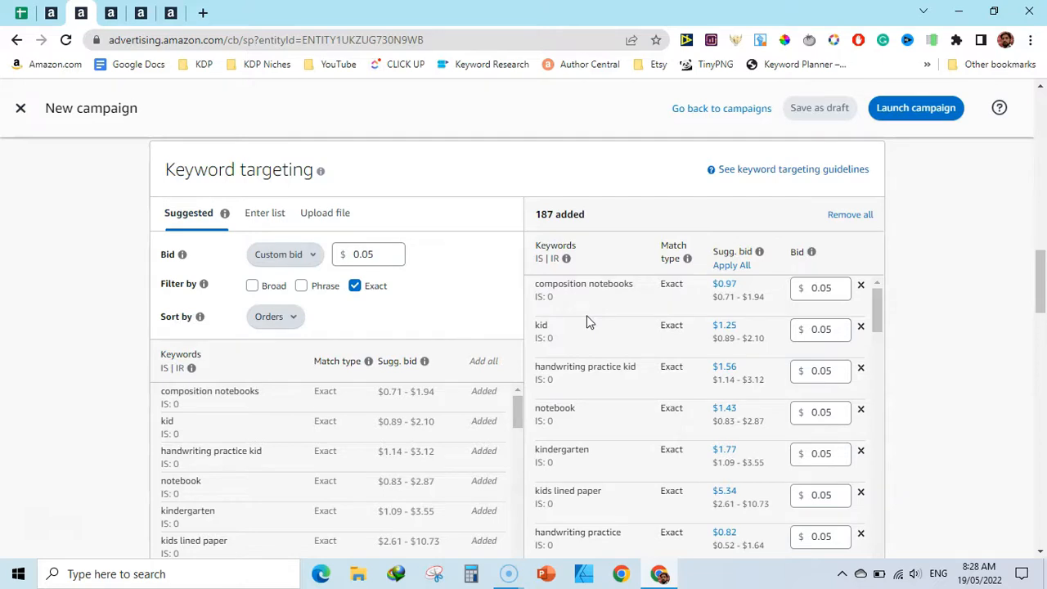
- Review the keyword list in the handwriting practice paper spreadsheet again and return to the campaign form
left_click(21, 12)
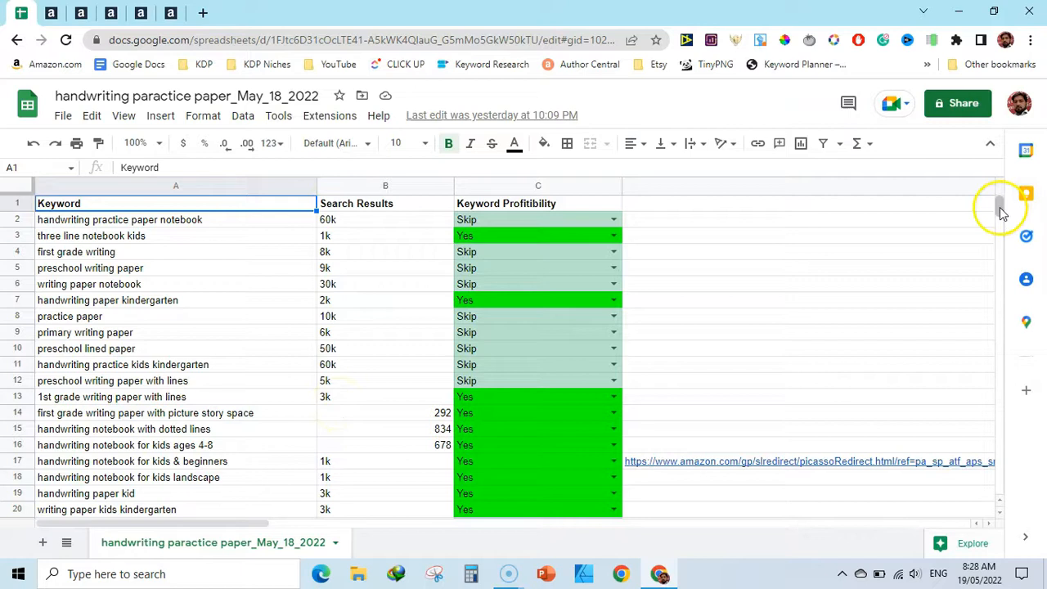
mouse_move(1002, 206)
left_mouse_down()
mouse_move(999, 215)
mouse_move(1000, 185)
mouse_move(1000, 207)
left_mouse_up()
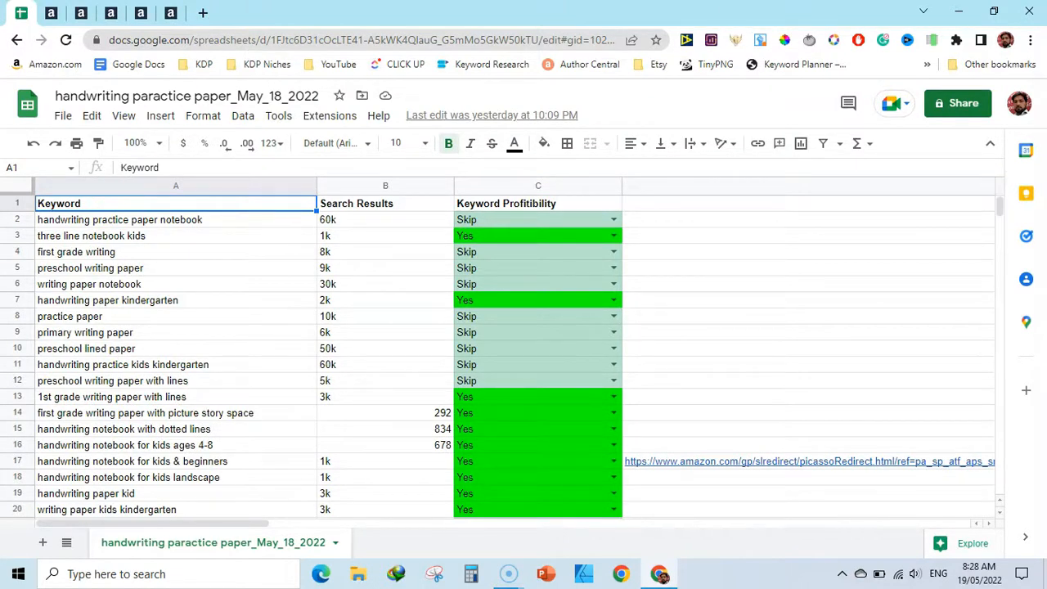
left_click(81, 13)
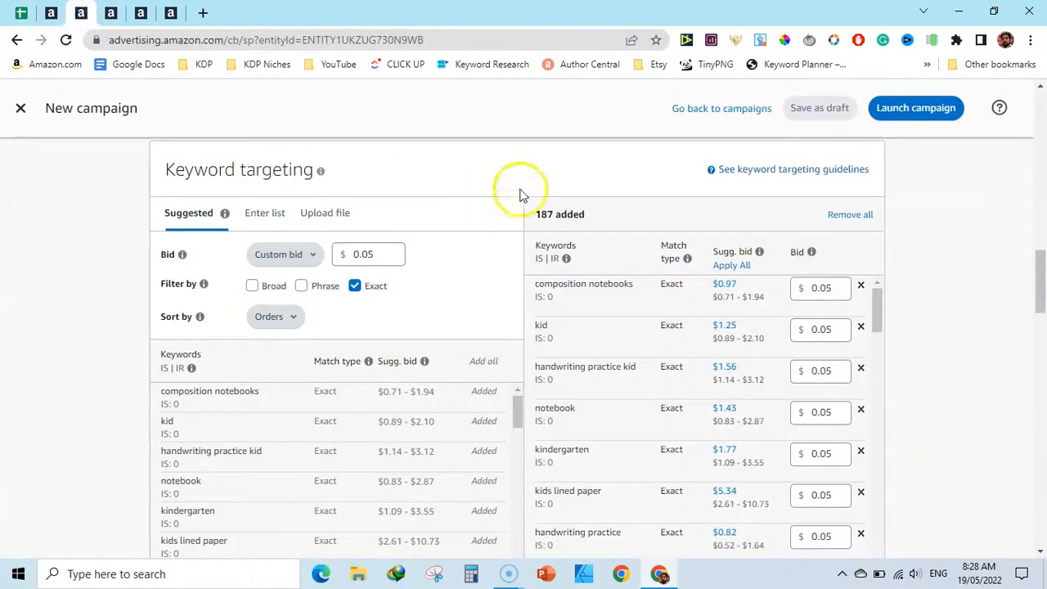
- Name the campaign "handwriting practice paper" in the campaign settings
left_click_drag(1042, 269, 1042, 487)
triple_click(344, 313)
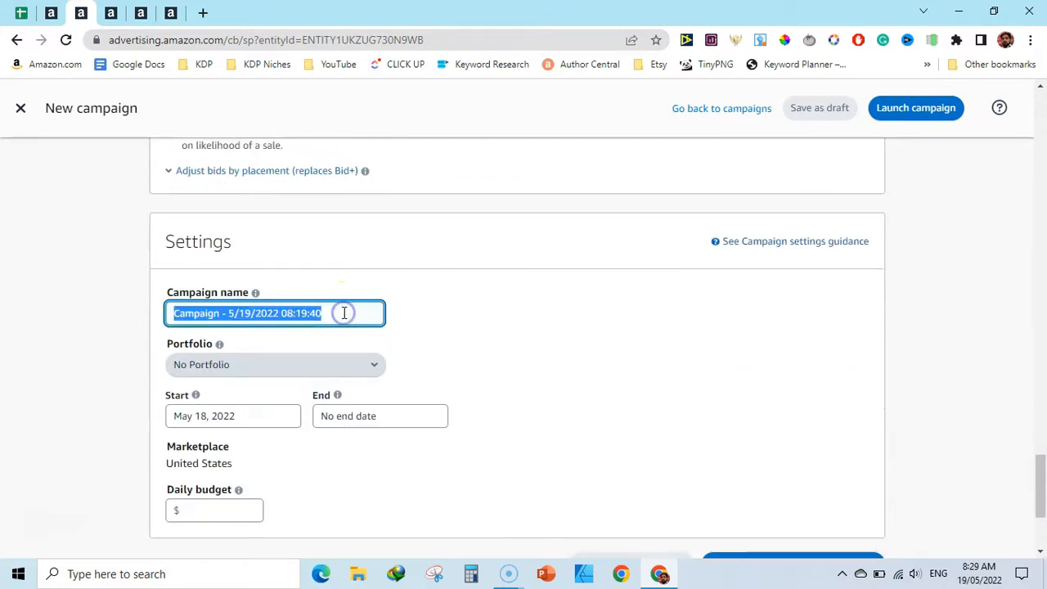
type("handwriting pr")
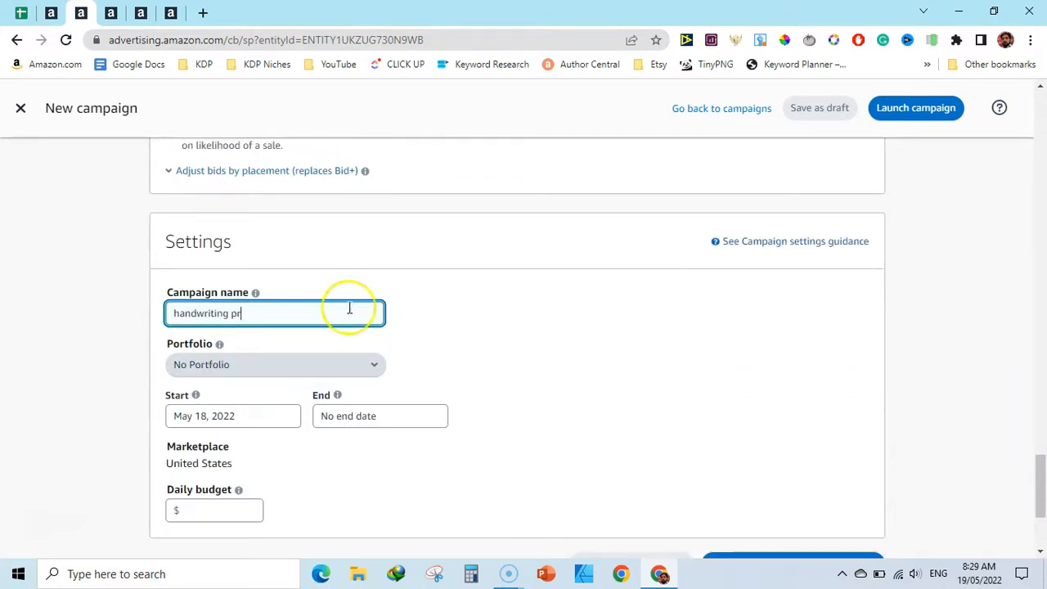
type("actice pape")
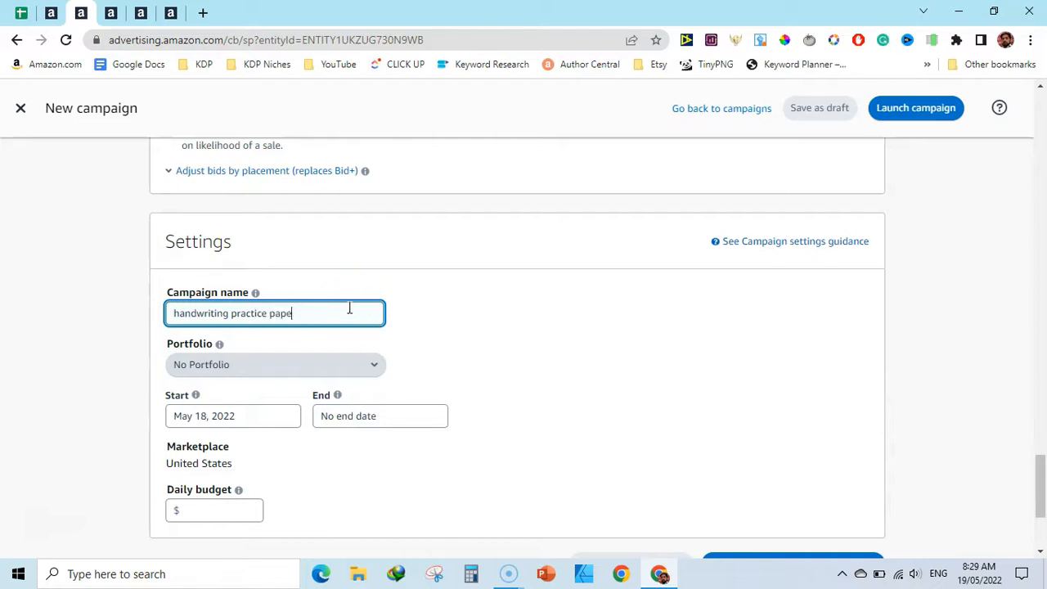
type("r")
- Set the campaign's end date to May 19, 2022
left_click_drag(1039, 483, 1021, 298)
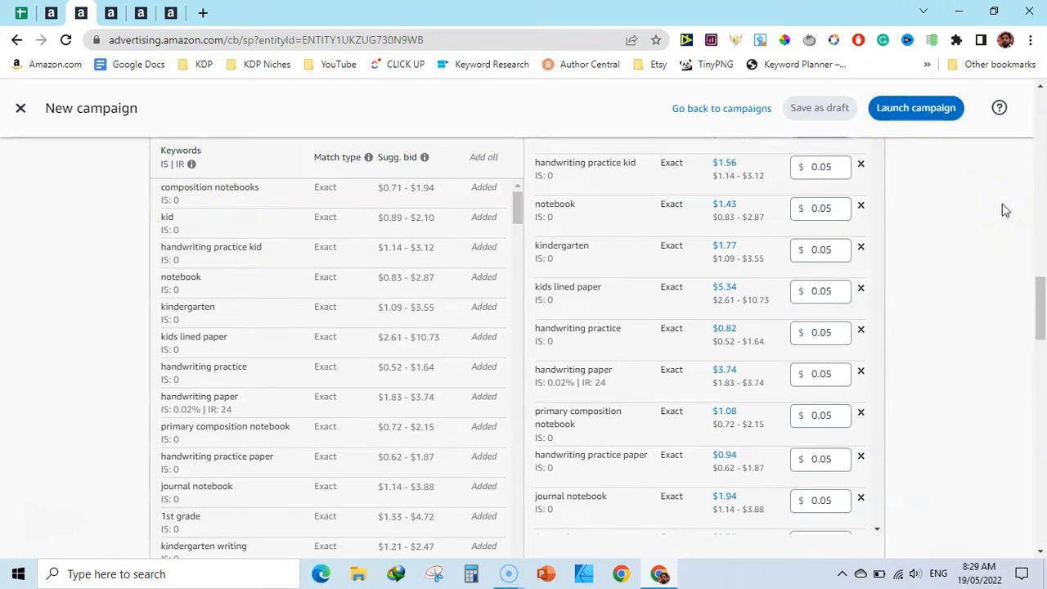
left_click_drag(1037, 290, 1033, 479)
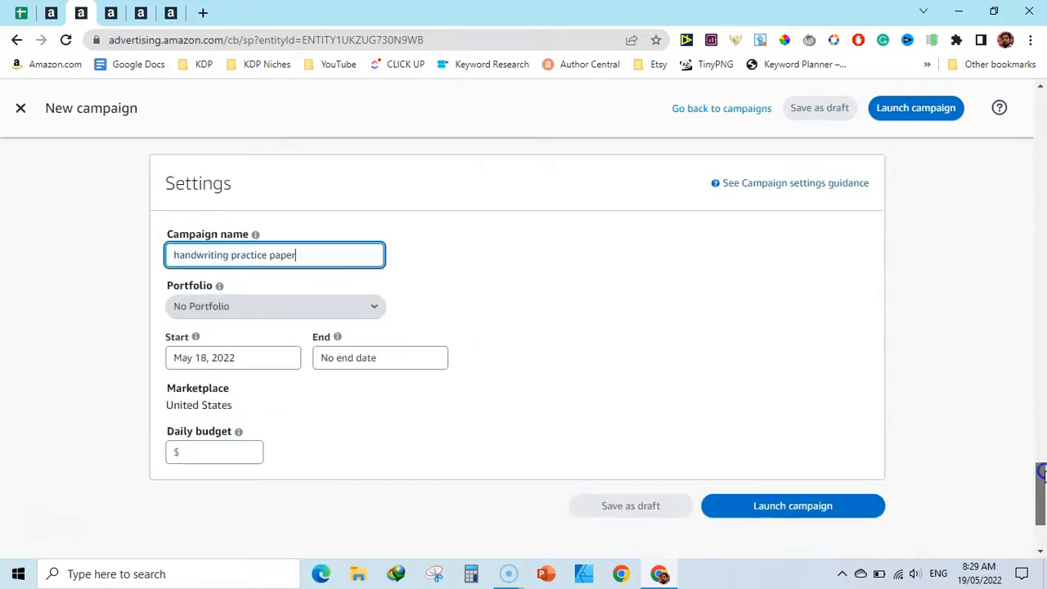
left_click(388, 365)
left_click(342, 392)
left_click(342, 392)
left_click(341, 392)
left_click(340, 391)
left_click(340, 391)
left_click(338, 391)
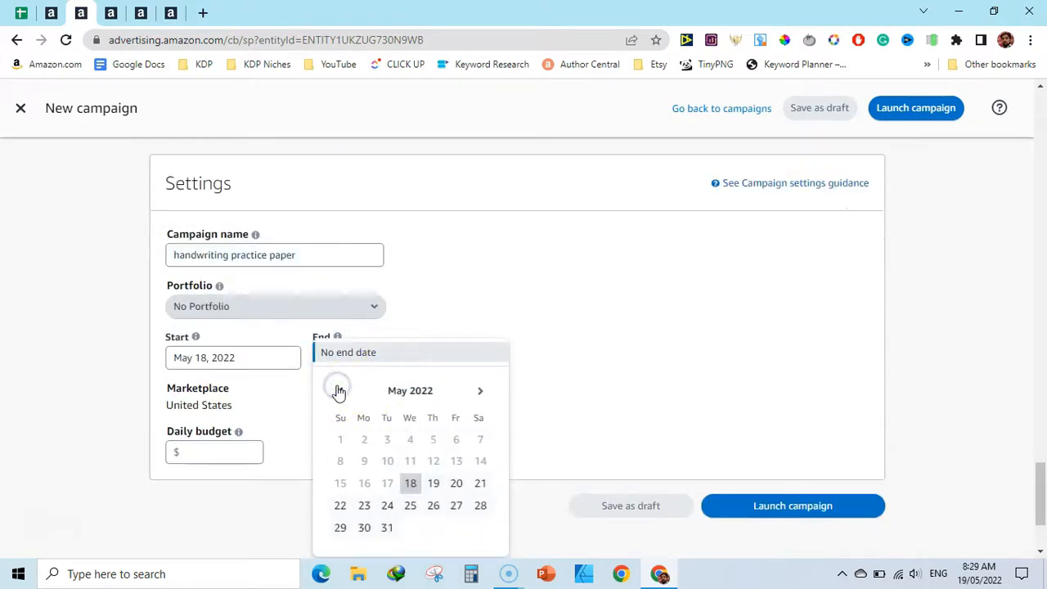
left_click(431, 485)
- Set the campaign's daily budget to $1.00
left_click(211, 453)
type("1")
left_click(359, 446)
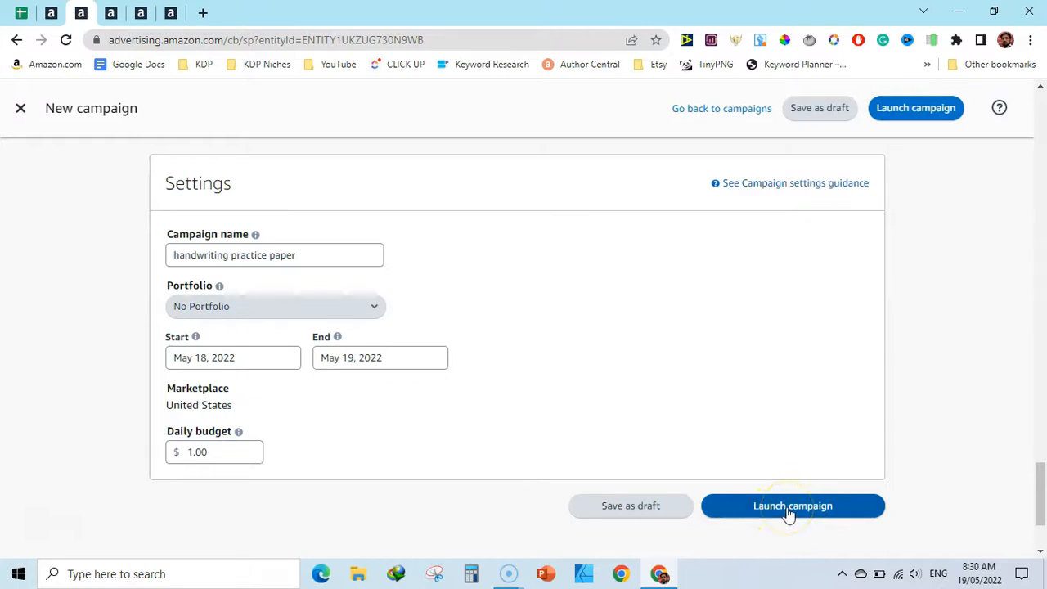
- In the existing campaigns list, open the HPP Exact NEW campaign and show the keyword targets of its ad group
left_click(113, 14)
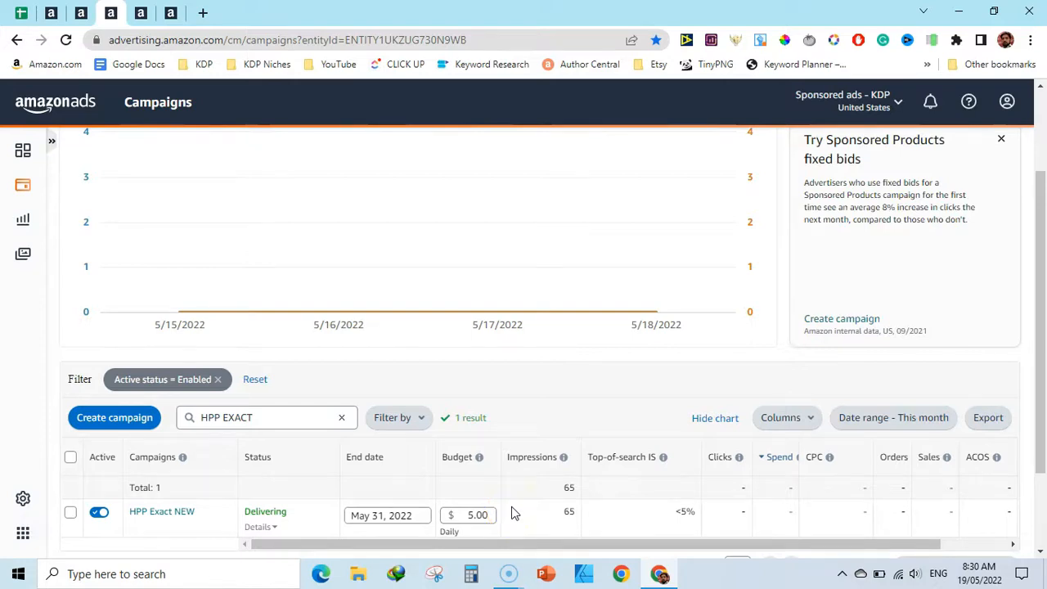
left_click(192, 513)
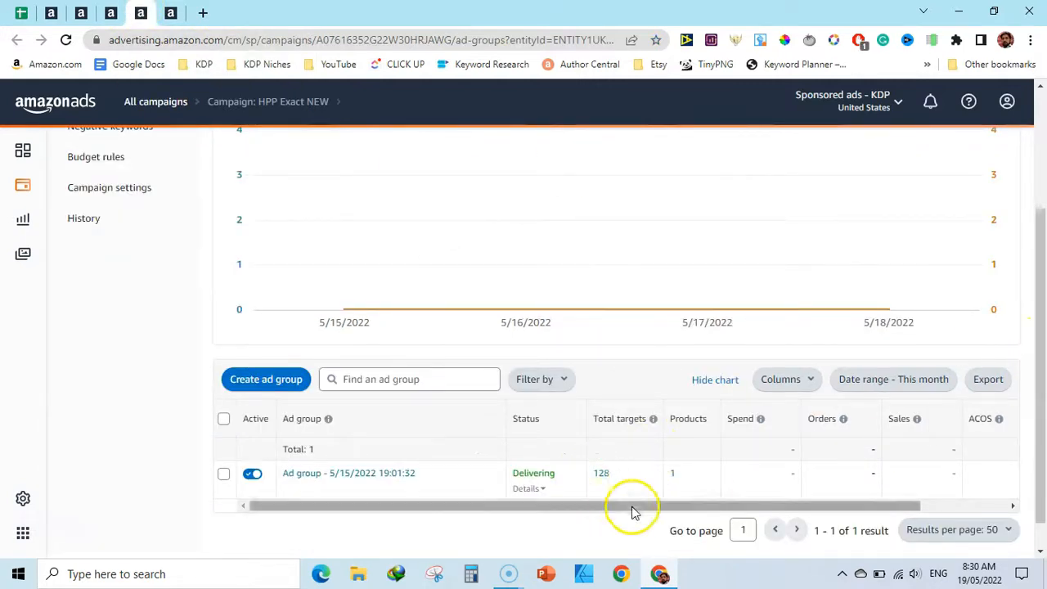
mouse_move(1044, 350)
left_mouse_down()
mouse_move(1024, 243)
mouse_move(1044, 363)
left_mouse_up()
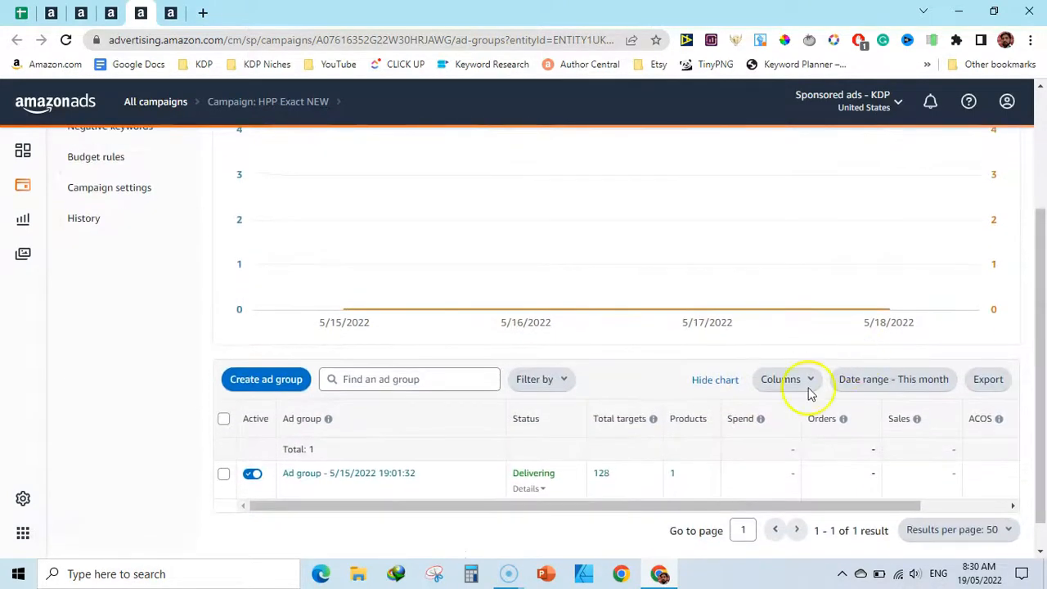
left_click(600, 476)
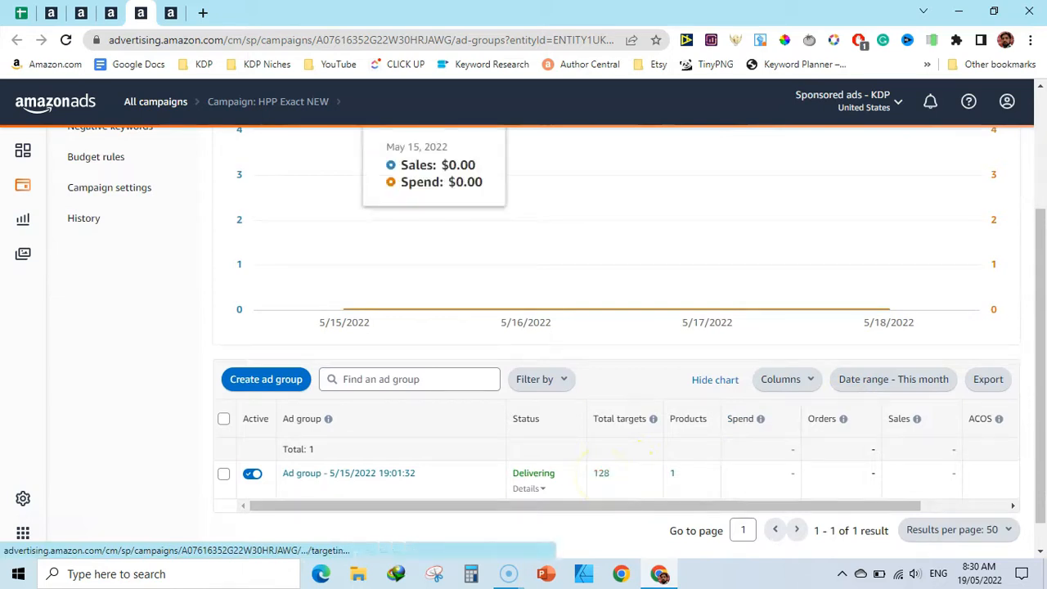
- Export the ad group's keyword targets as Sponsored_Products_adgroup_targeting_May_18_2022.csv into the KDP Keyword Research Method NEW folder
mouse_move(1040, 327)
left_mouse_down()
mouse_move(1043, 167)
mouse_move(1042, 345)
left_mouse_up()
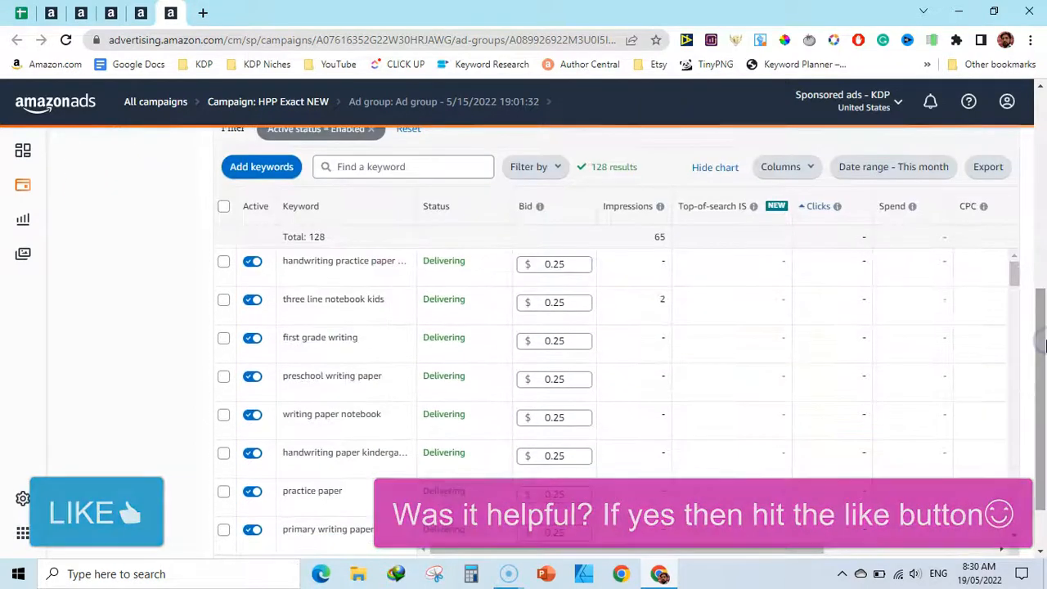
left_click(987, 166)
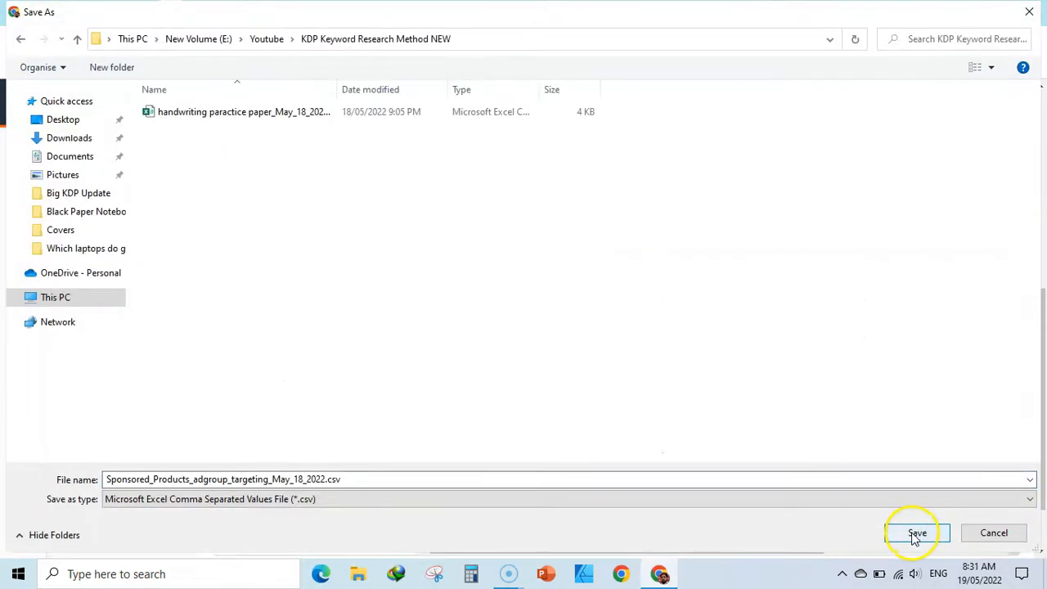
left_click(917, 532)
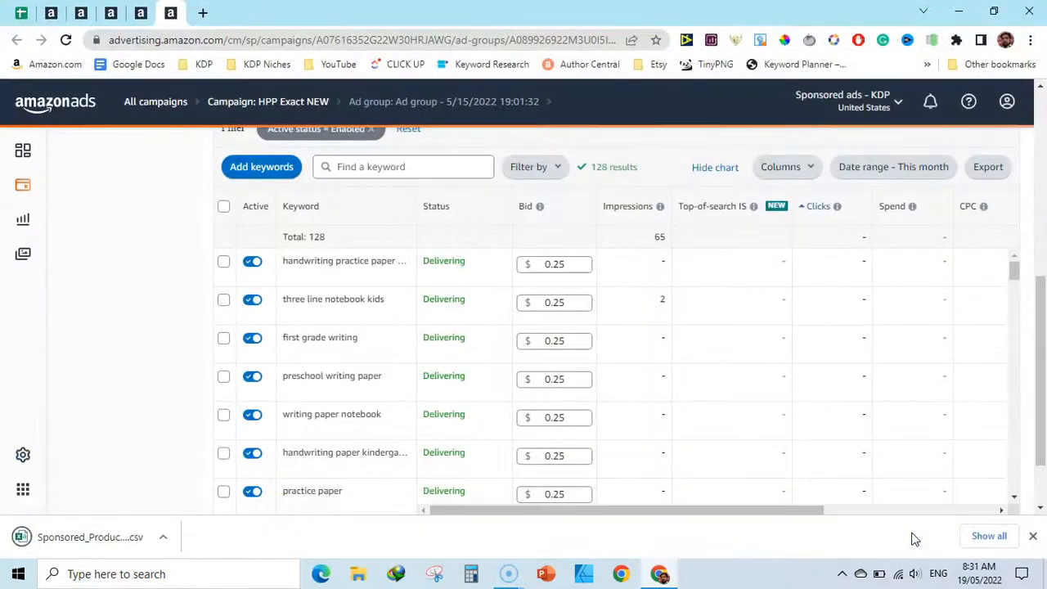
- Open the downloaded Sponsored_Products_adgroup_targeting_May_18_2022.csv in Excel and widen the Keyword column to fit its contents
right_click(112, 544)
left_click(163, 456)
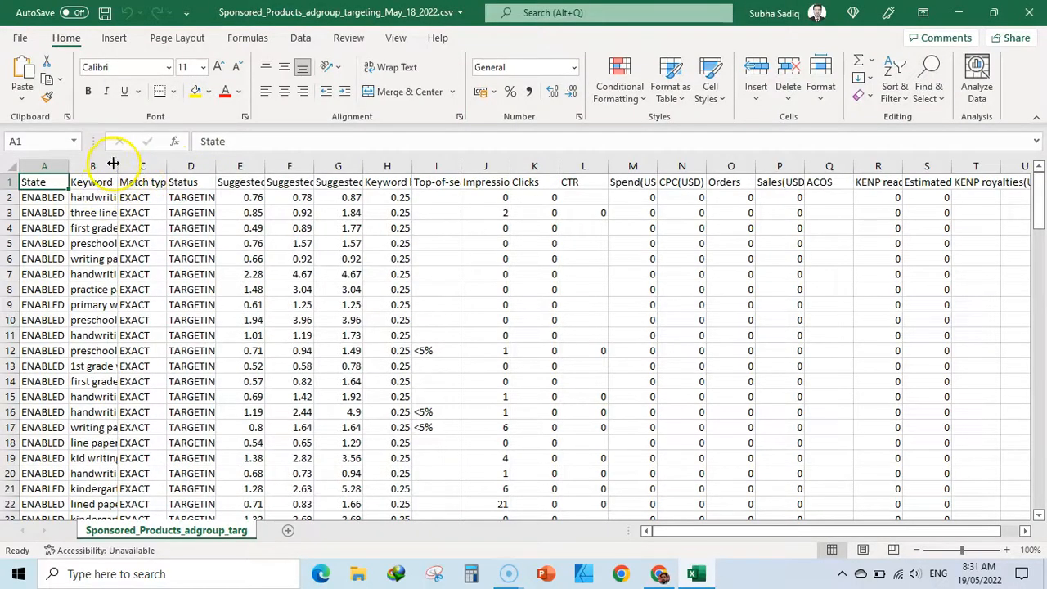
double_click(113, 165)
left_click(112, 165)
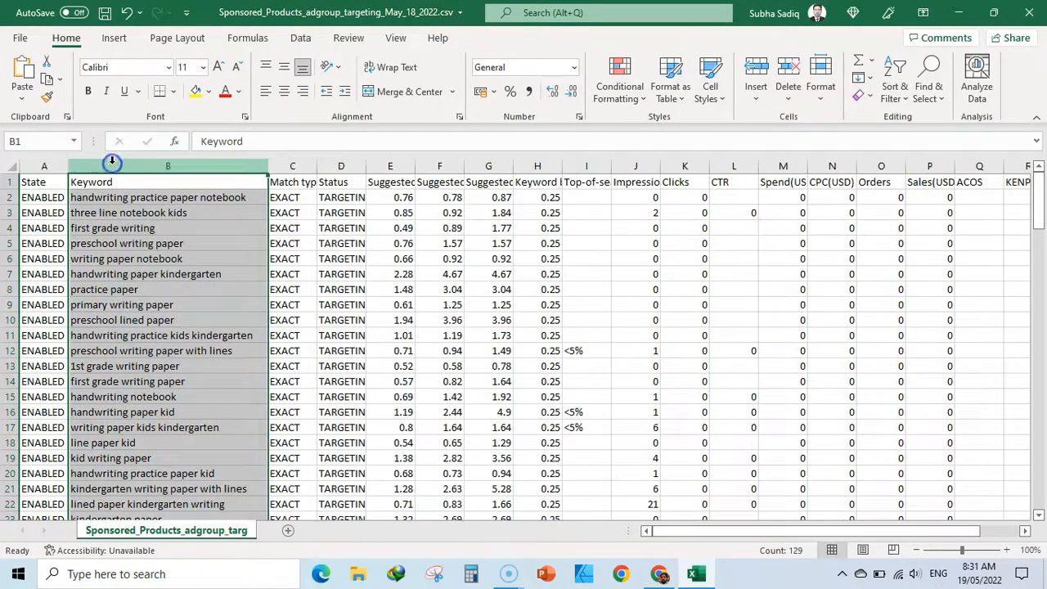
- Copy the Keyword column from its header through the last keyword and switch to the handwriting paractice paper_May_18_2022 sheet in Chrome
left_click(156, 181)
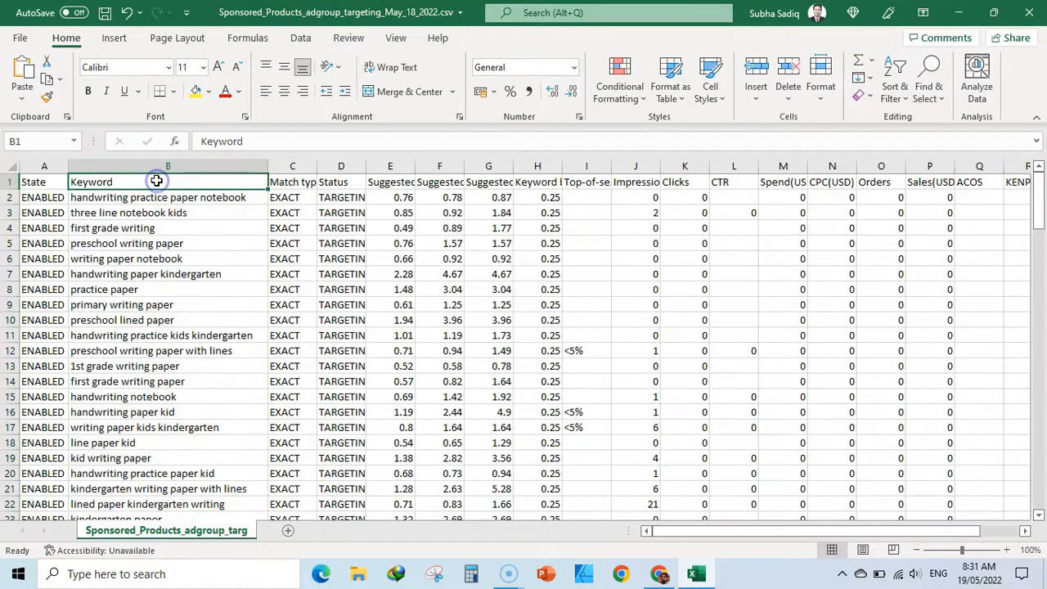
key("shift+Down")
key("shift+Down")
key("shift+Down")
key("shift+Down")
key("shift+Down")
key("shift+Down")
key("shift+Down")
key("shift+Down")
key("shift+Down")
key("shift+Down")
key("shift+Down")
key("shift+Down")
key("shift+Down")
key("shift+Down")
key("shift+Down")
key("shift+Down")
key("shift+Down")
key("shift+Down")
key("shift+Down")
key("shift+Down")
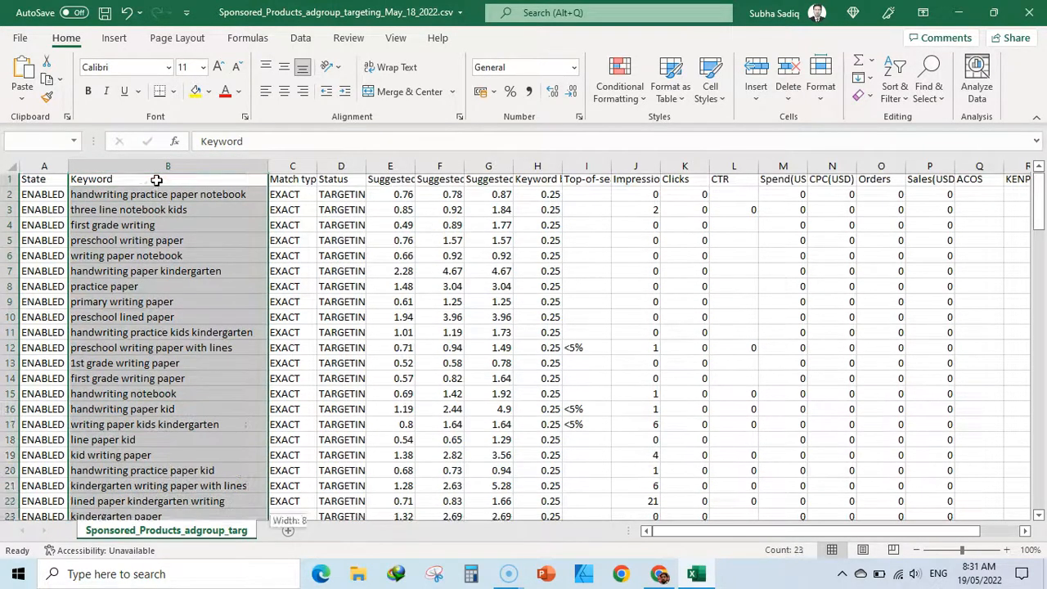
key("shift+Down")
key("shift+Down")
key("shift+Down")
key("shift+Down")
key("shift+Down")
key("shift+Down")
key("shift+Down")
key("shift+Down")
key("shift+Down")
key("shift+Down")
key("shift+Down")
key("shift+Down")
key("shift+Down")
key("shift+Down")
key("shift+Down")
key("shift+Down")
key("shift+Down")
key("shift+Down")
key("shift+Down")
key("shift+Down")
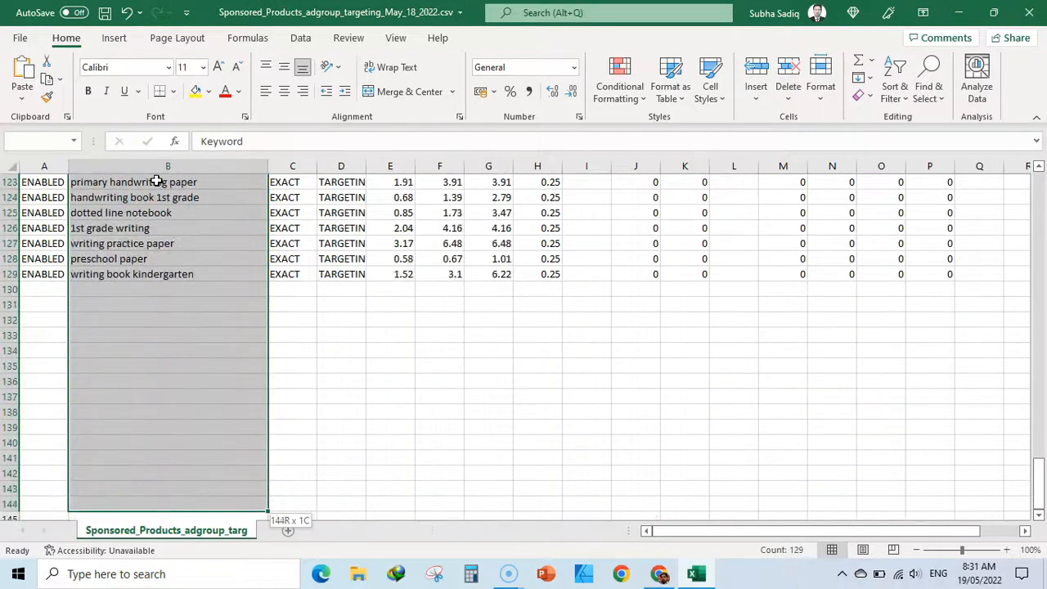
key("ctrl+v")
key("ctrl+c")
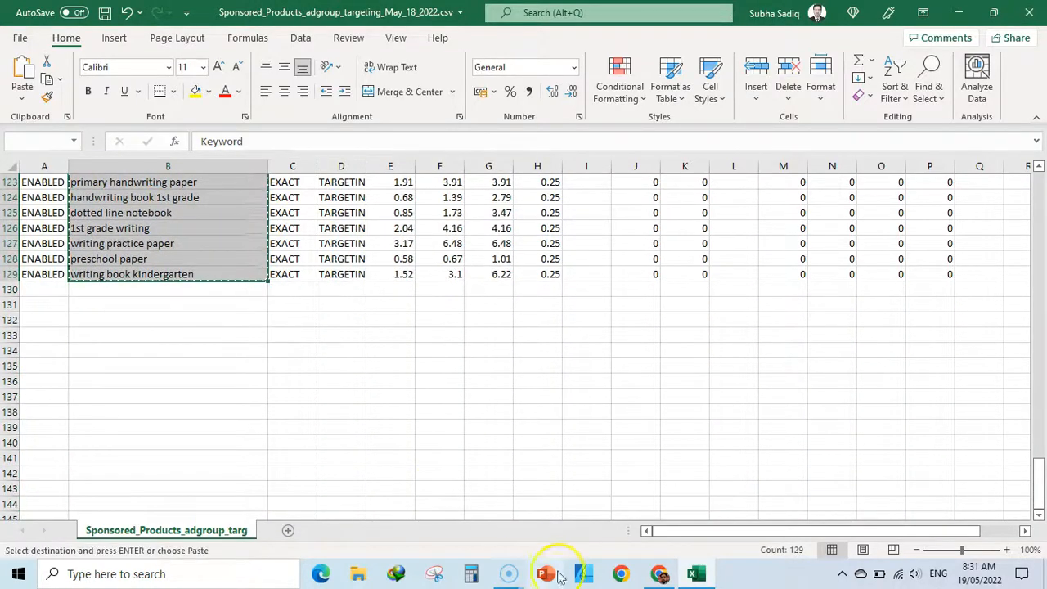
key("alt+Tab")
left_click(20, 12)
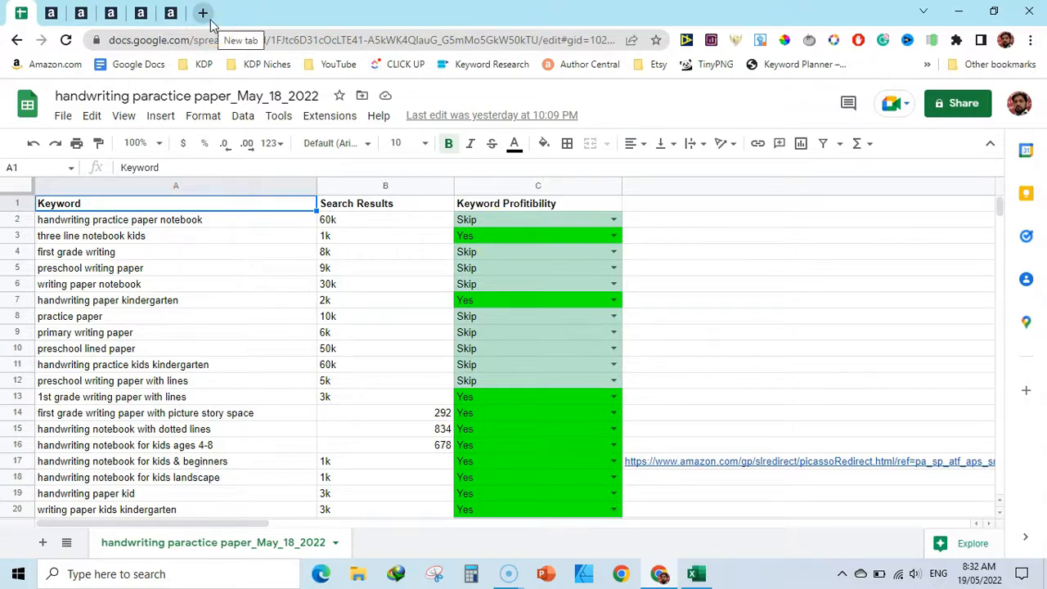
- Search Amazon for "handwriting paper kindergarten" and examine the best-seller ranks of the listed products
left_click(277, 130)
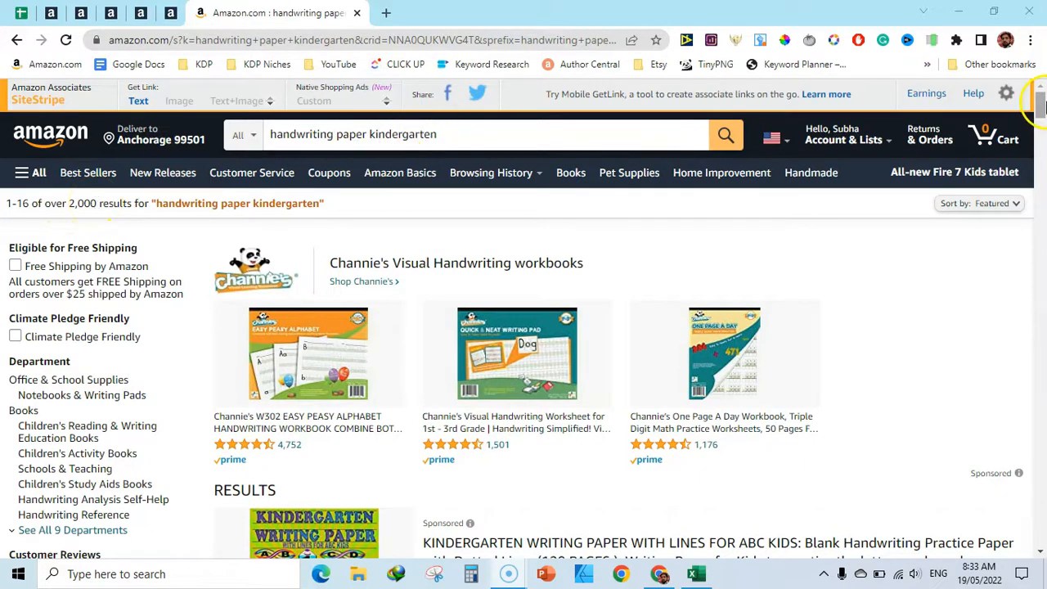
left_click(1040, 105)
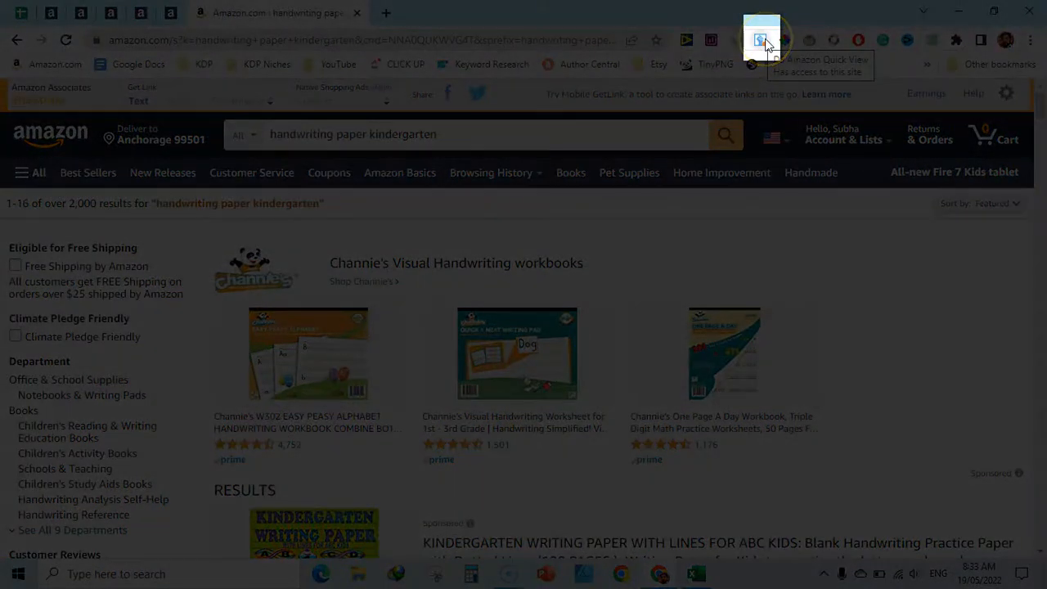
left_click_drag(1035, 110, 1041, 145)
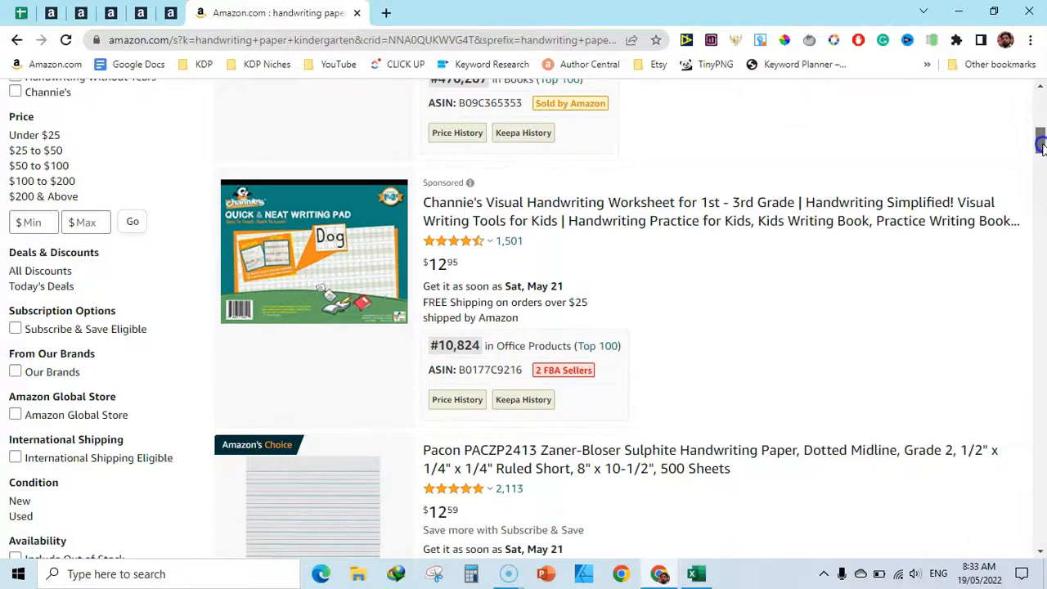
left_click_drag(1041, 145, 1041, 159)
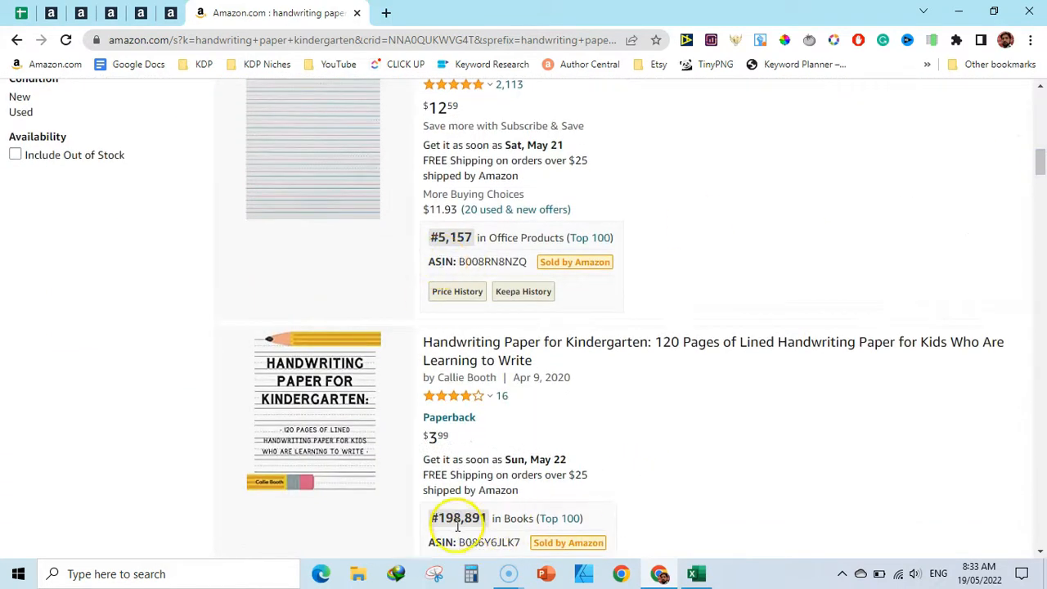
left_click_drag(1042, 168, 1042, 222)
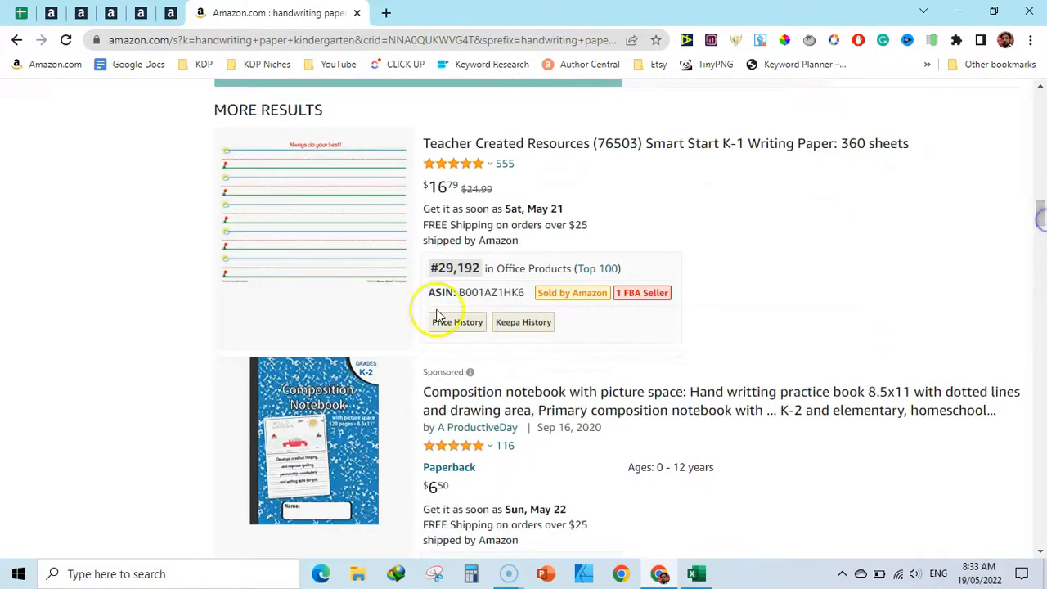
left_click(1040, 229)
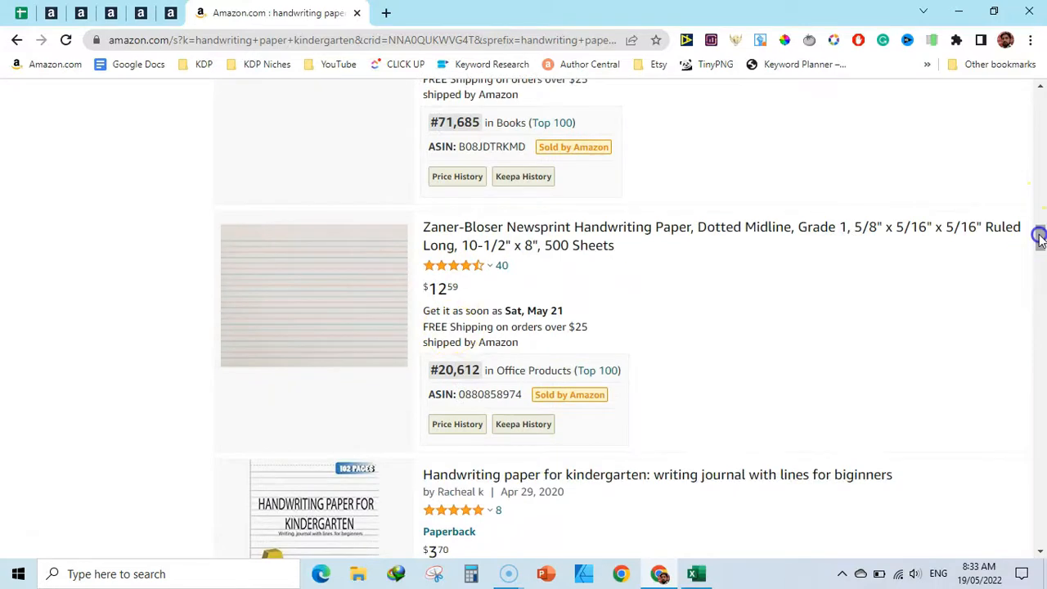
left_click_drag(1037, 234, 1033, 77)
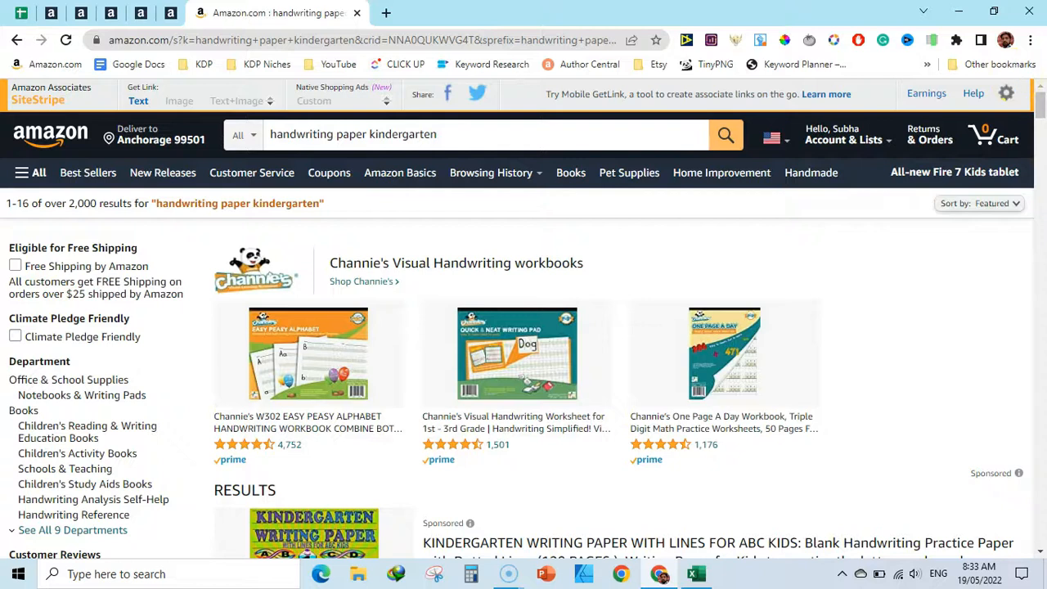
- Check the search-result entry and Keyword Profitibility options for "handwriting paper kindergarten" in the keyword sheet against its Amazon results page
left_click(21, 12)
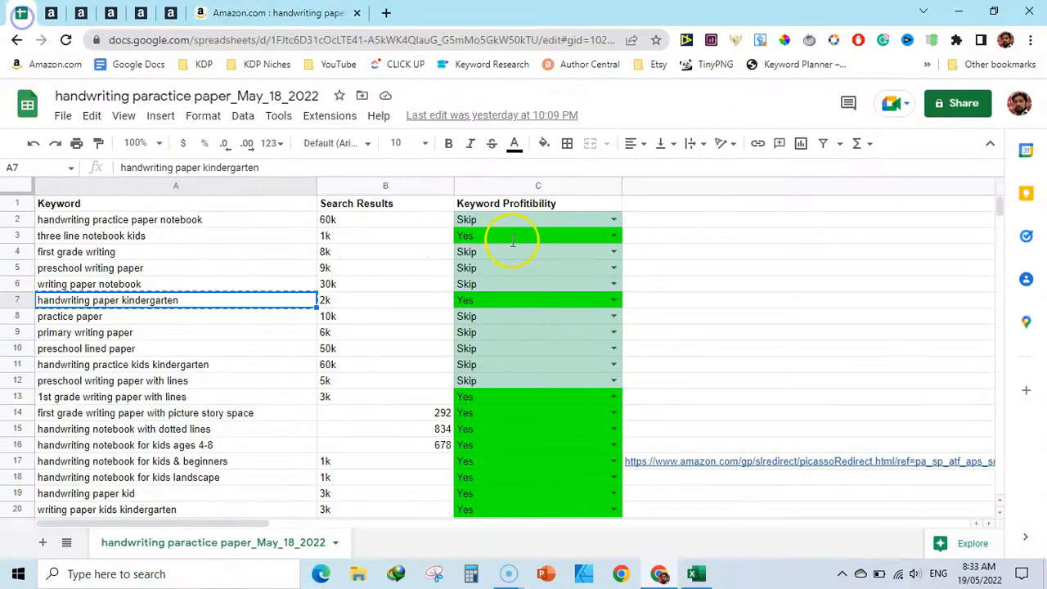
left_click(533, 301)
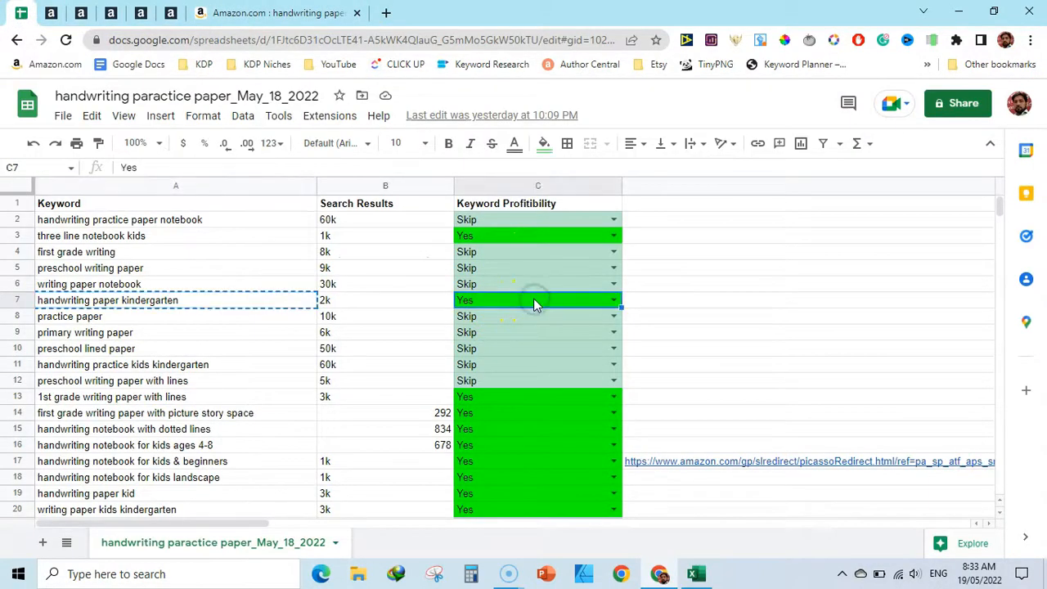
left_click(614, 300)
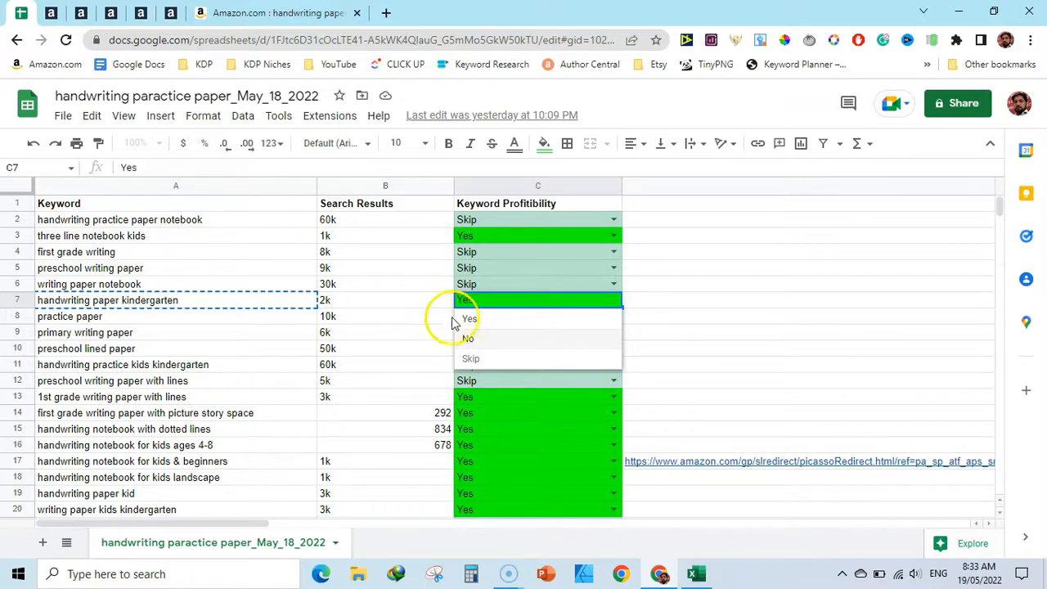
left_click(392, 305)
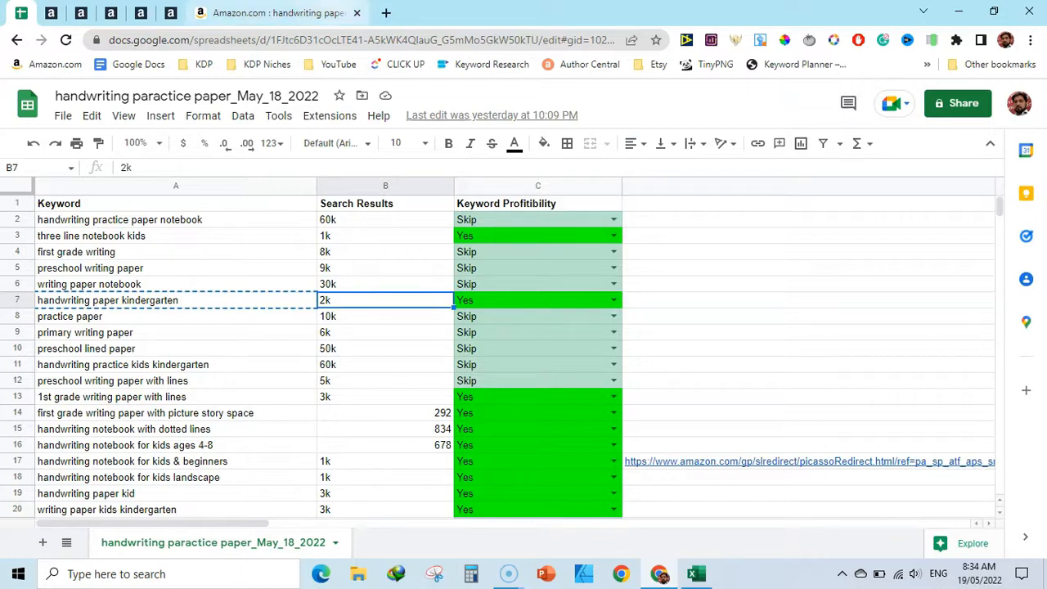
left_click(278, 13)
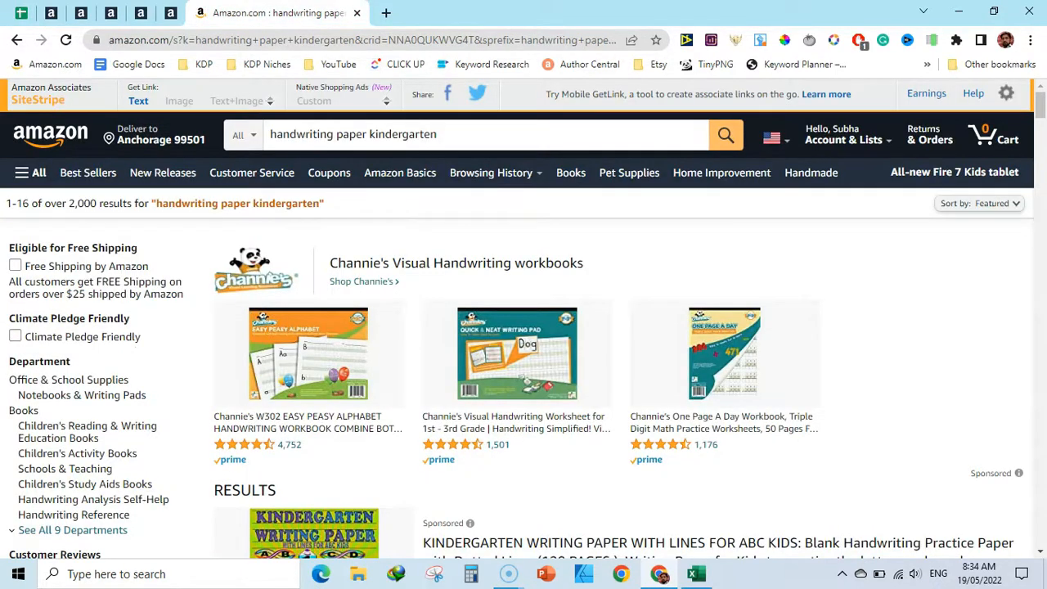
mouse_move(1040, 97)
left_mouse_down()
mouse_move(1042, 118)
mouse_move(1041, 97)
left_mouse_up()
left_click(18, 13)
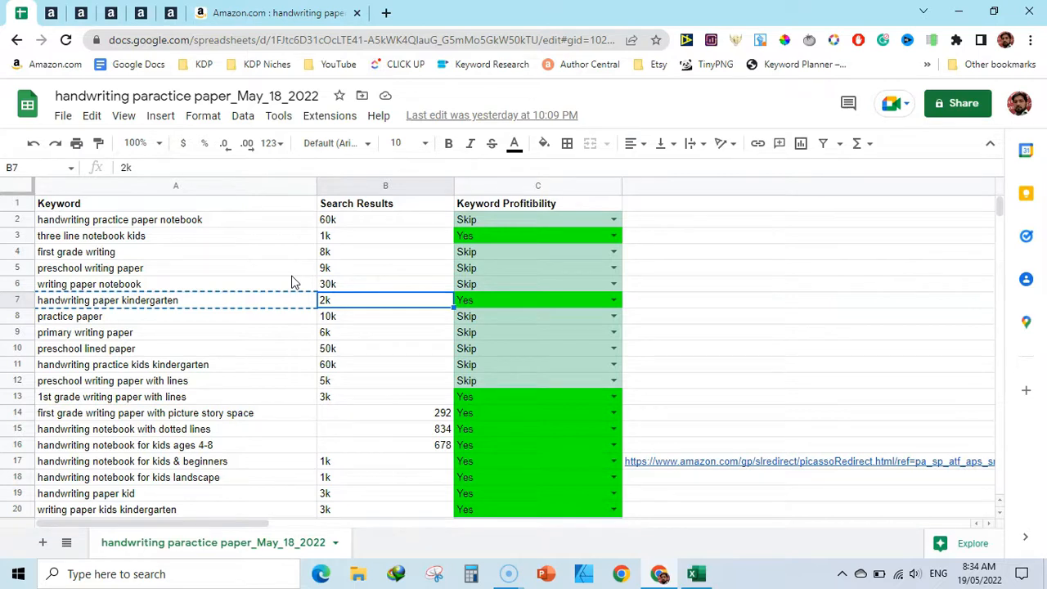
- Review the new campaign's ad group, exact-match keywords and settings, plus the HPP Exact NEW campaign's keyword targets
left_click(51, 14)
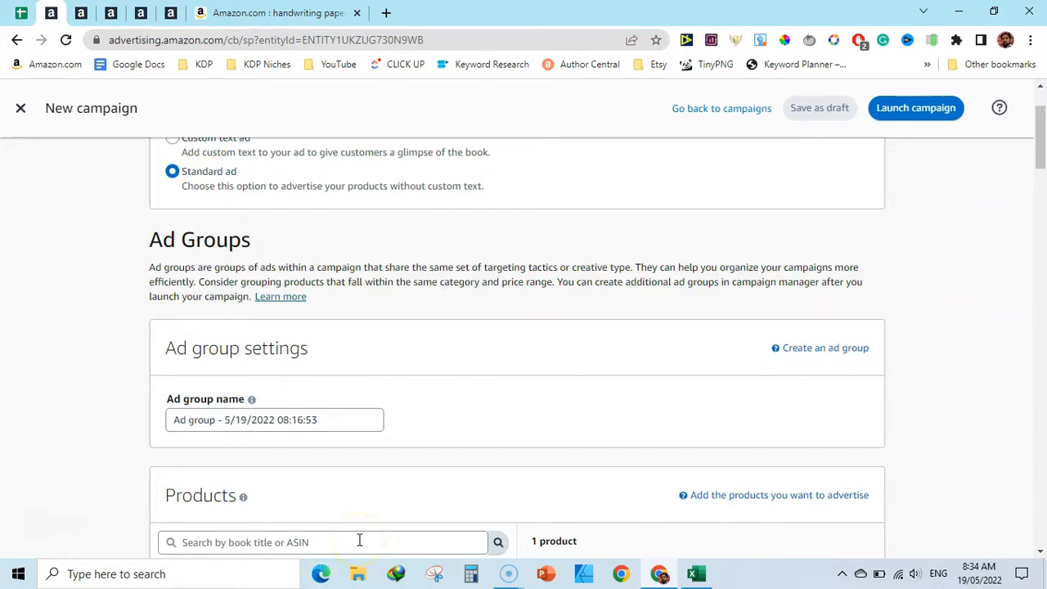
left_click(82, 14)
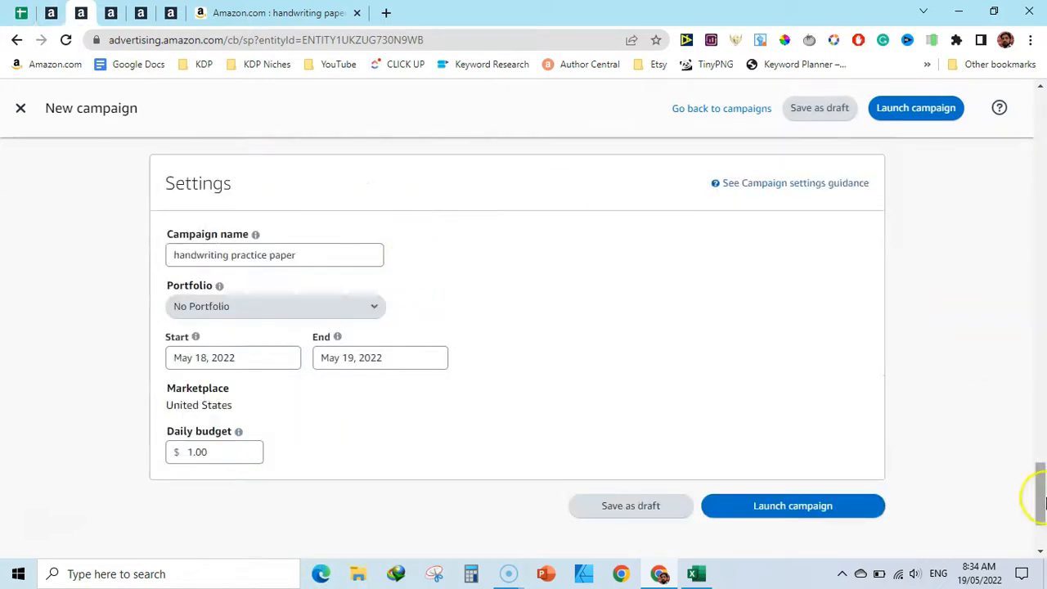
left_click_drag(1040, 493, 1043, 284)
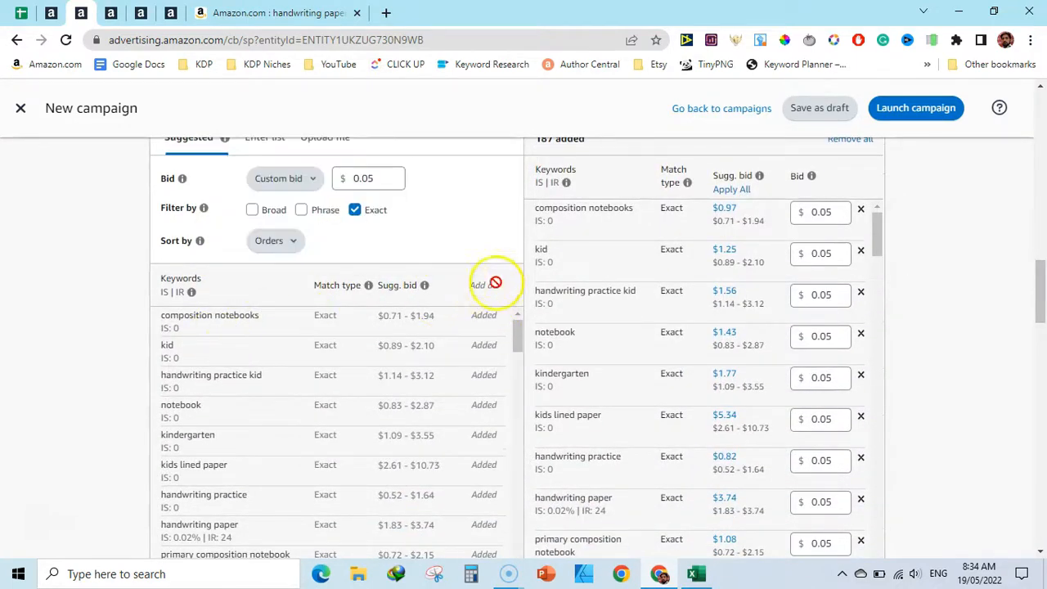
left_click_drag(1038, 273, 1039, 274)
left_click_drag(1039, 282, 1041, 489)
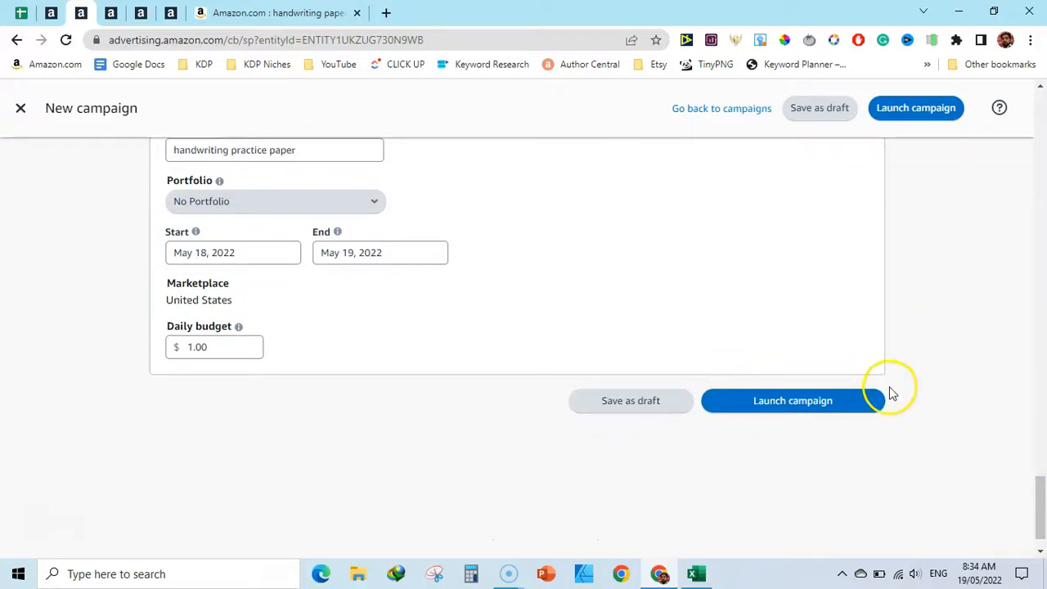
left_click(112, 10)
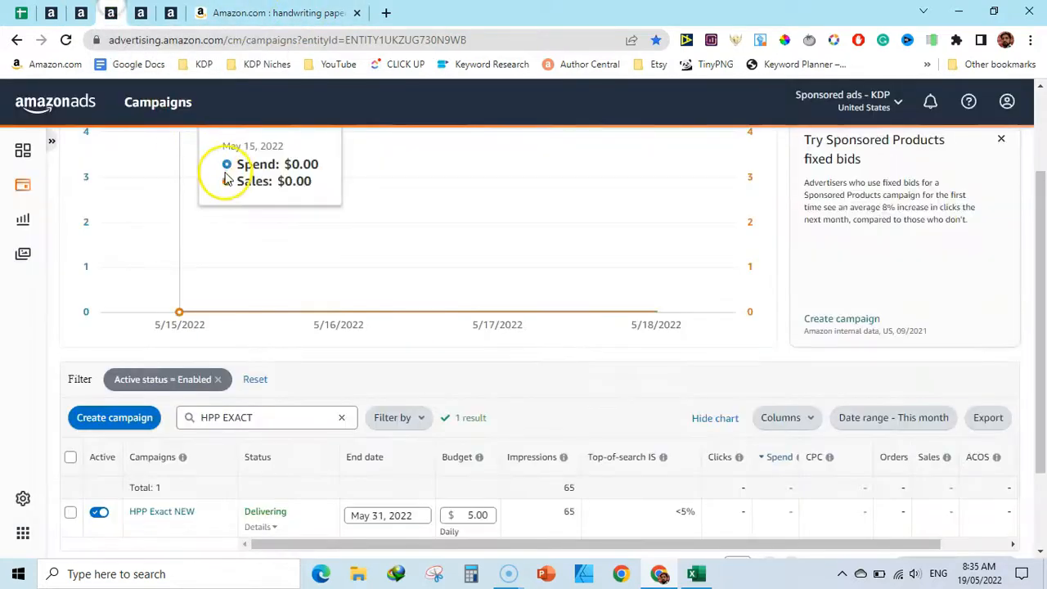
left_click(196, 513)
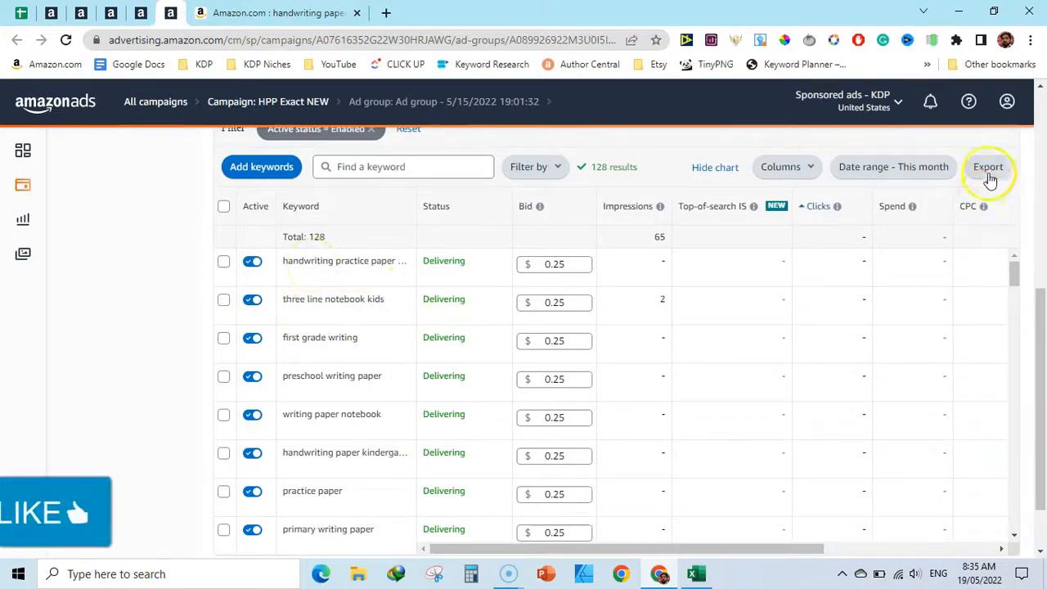
- Inspect the data validation rule on cell C2 of the keyword sheet and close it without changes
left_click(21, 13)
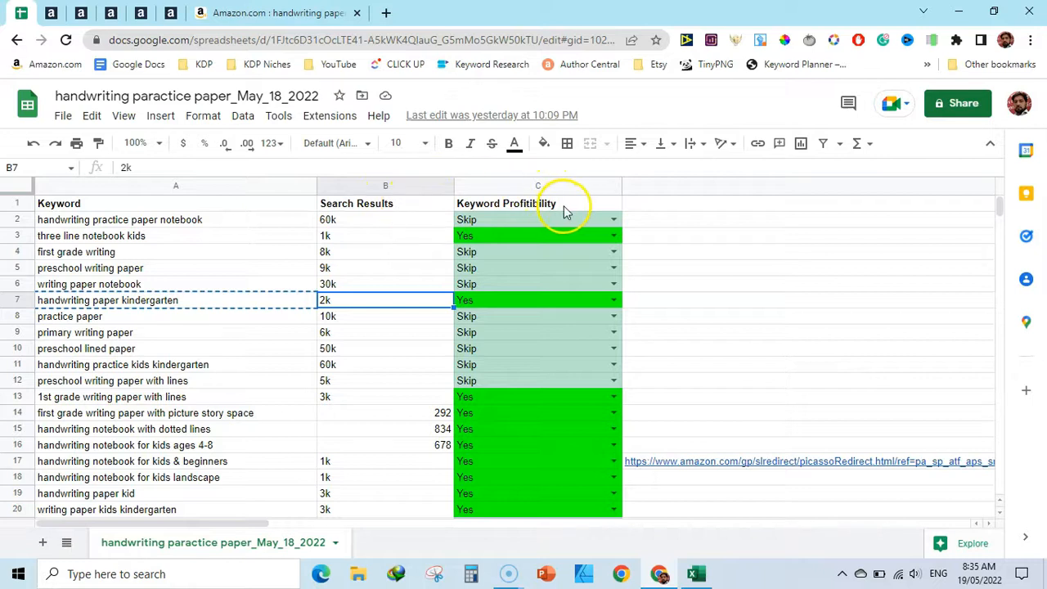
left_click(596, 219)
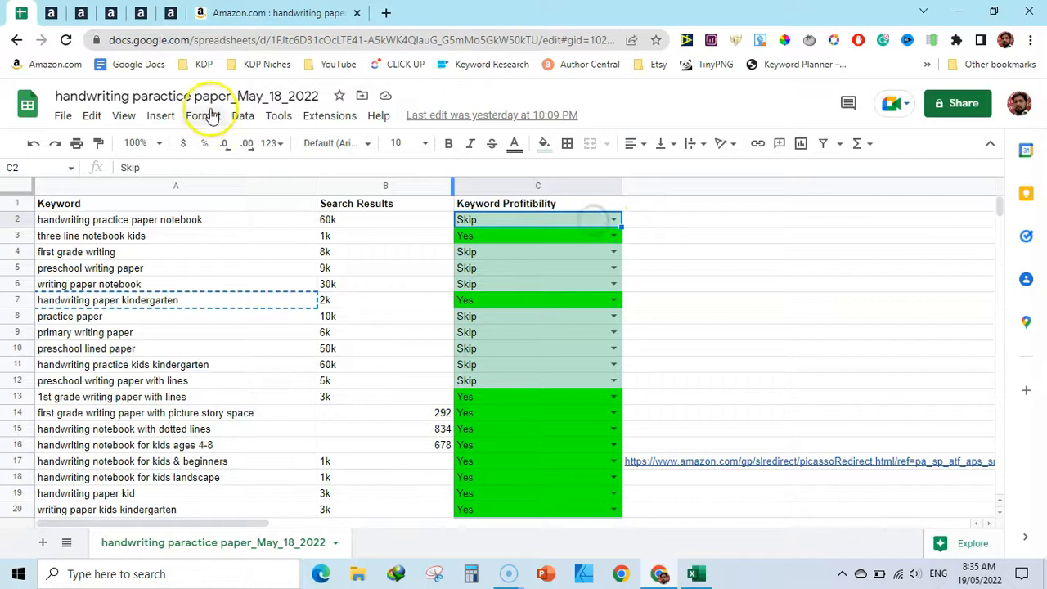
left_click(243, 116)
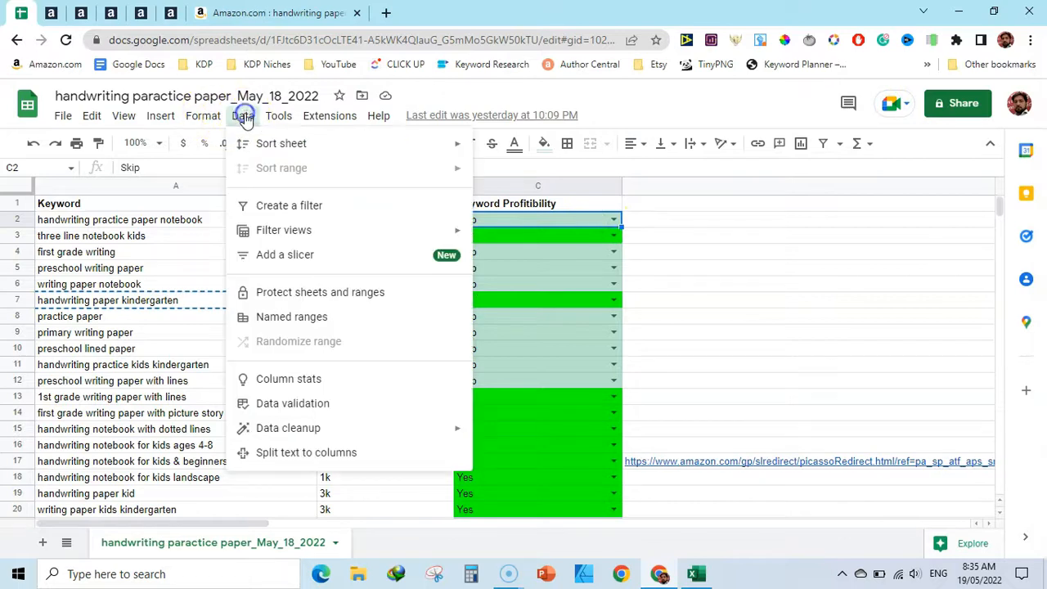
left_click(324, 404)
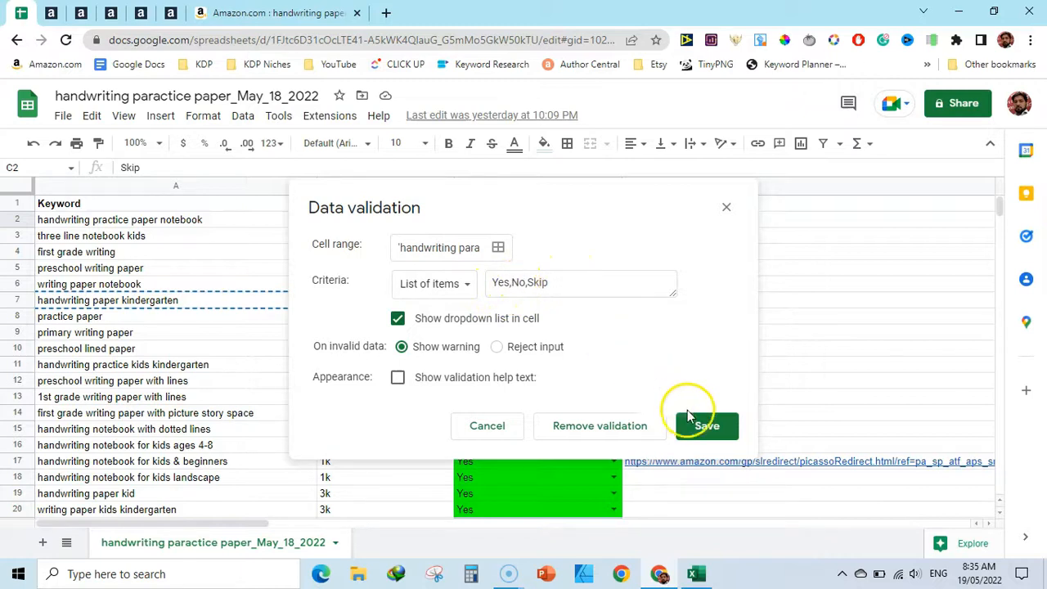
left_click(726, 207)
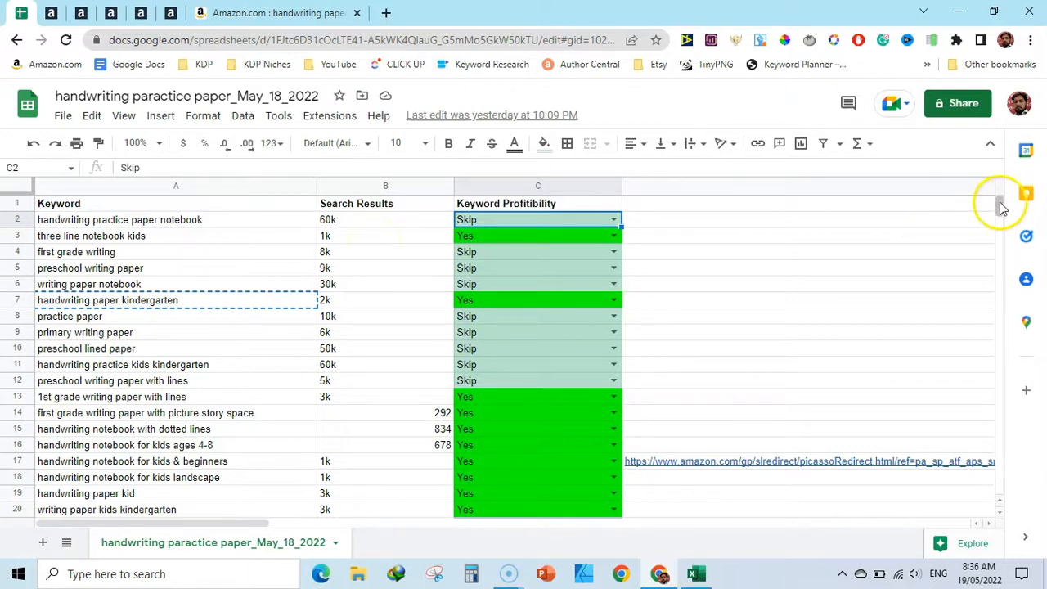
- Search Amazon for the "primary writing paper" keyword from the sheet and show its related search suggestions
left_click_drag(999, 205, 999, 197)
left_click(129, 335)
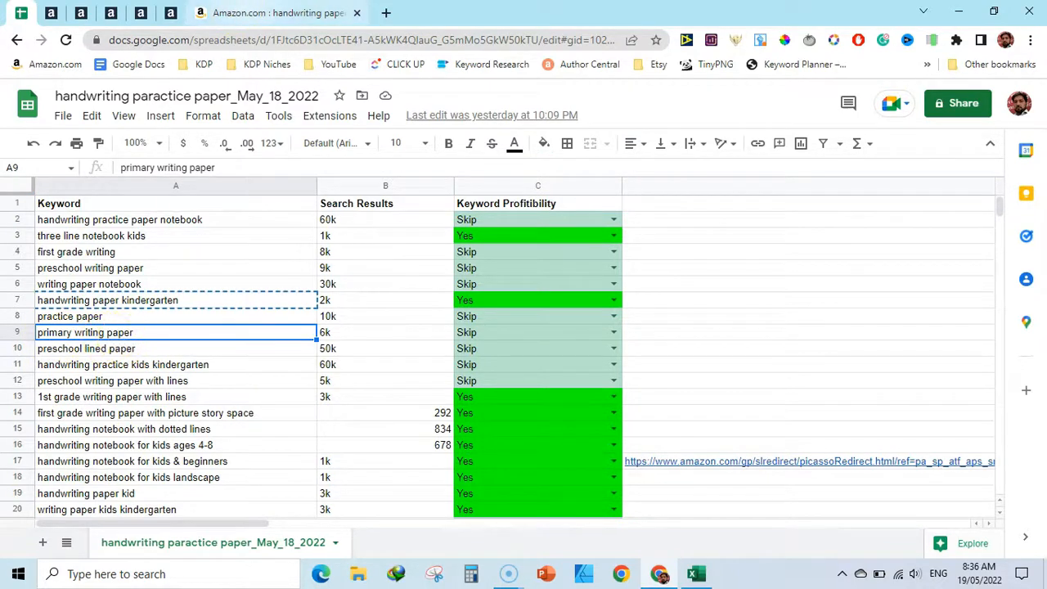
left_click(248, 9)
triple_click(467, 138)
type("primary wri")
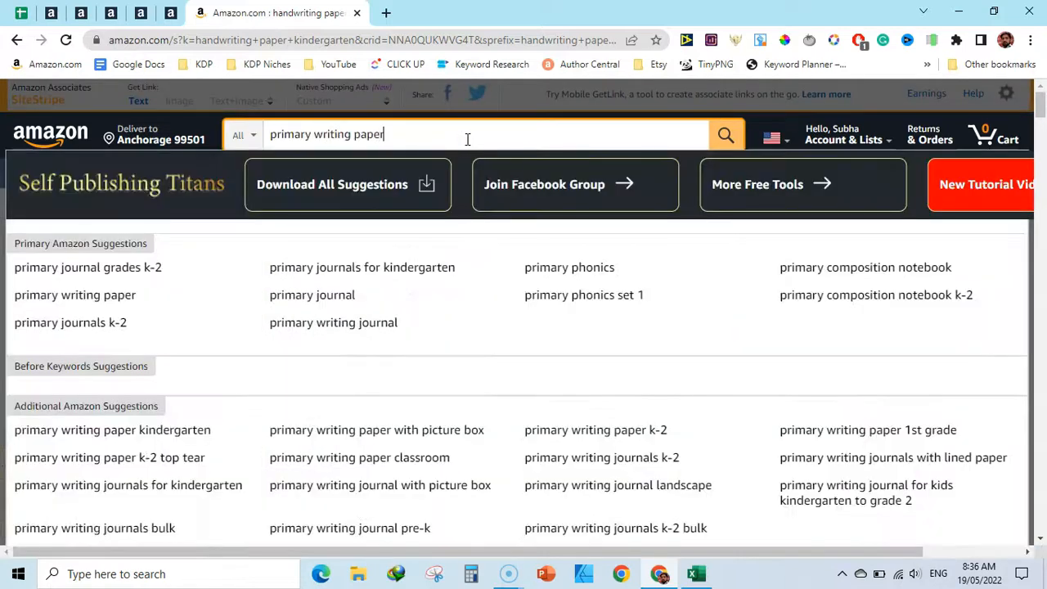
type("ting paper")
key("Return")
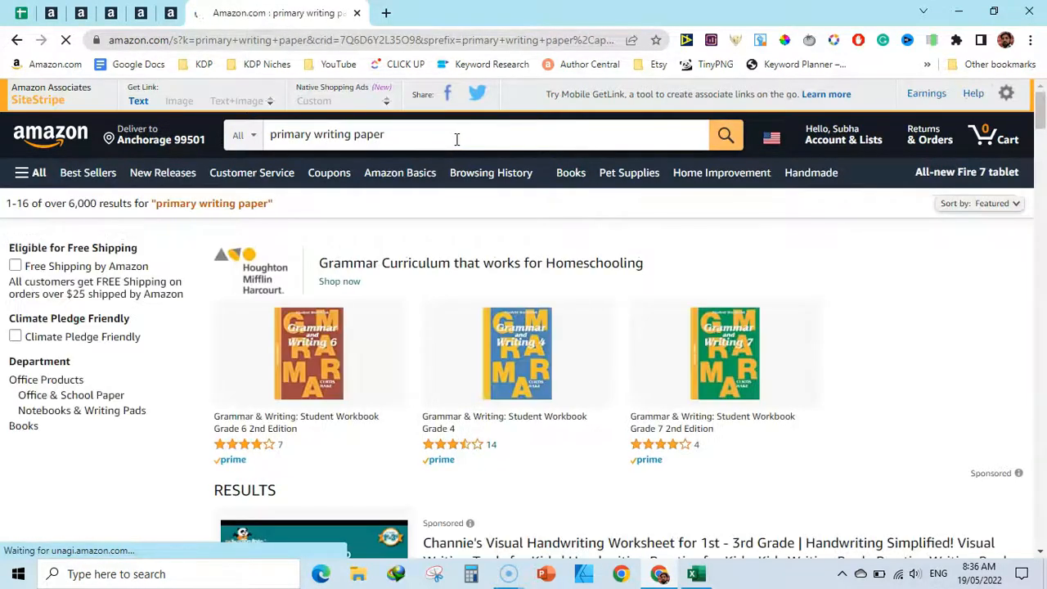
left_click(456, 139)
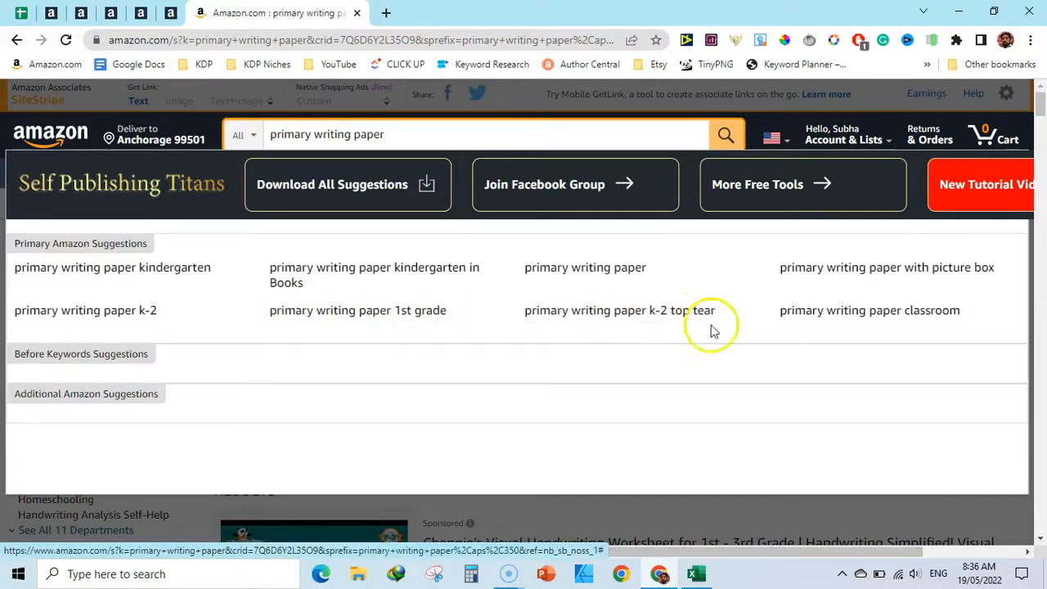
- Compare Amazon's results for the suggested keywords "primary writing paper 1st grade" and "primary writing paper with picture box"
left_click(406, 308)
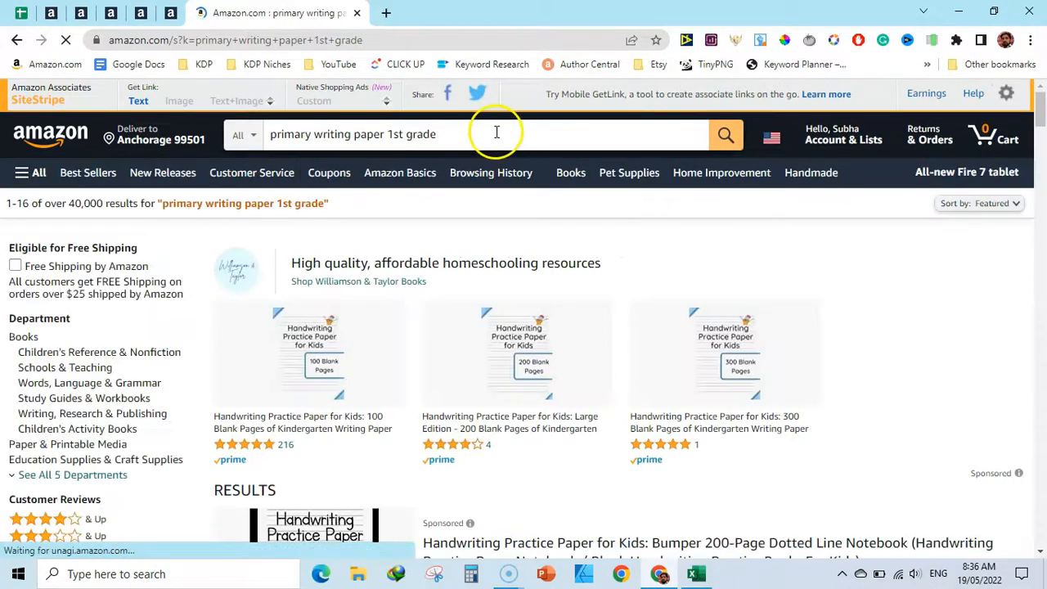
left_click(530, 134)
key("BackSpace")
key("BackSpace")
key("BackSpace")
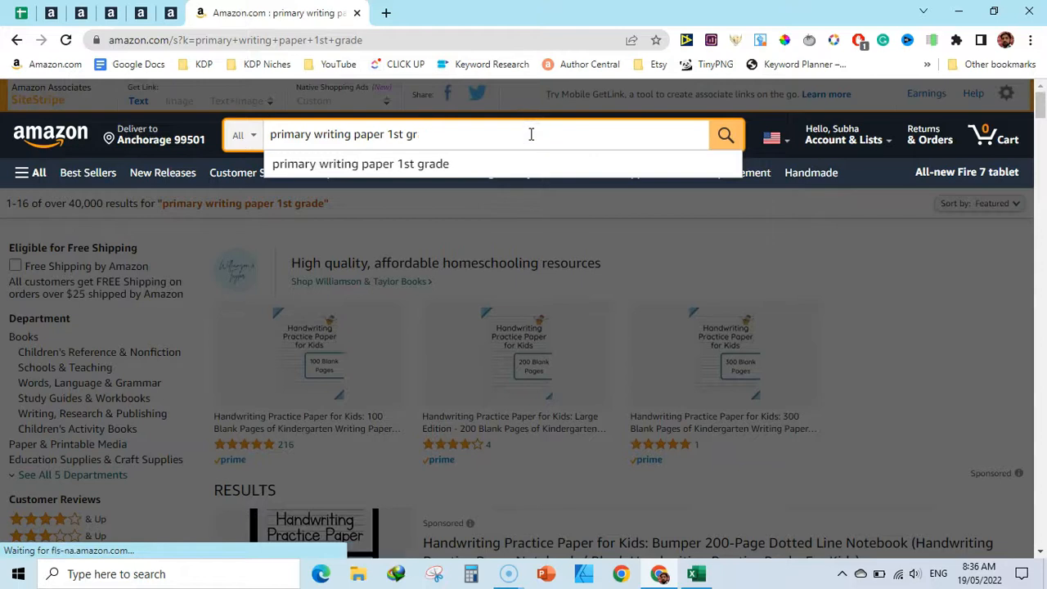
key("BackSpace")
key("BackSpace")
key("BackSpace")
key("BackSpace")
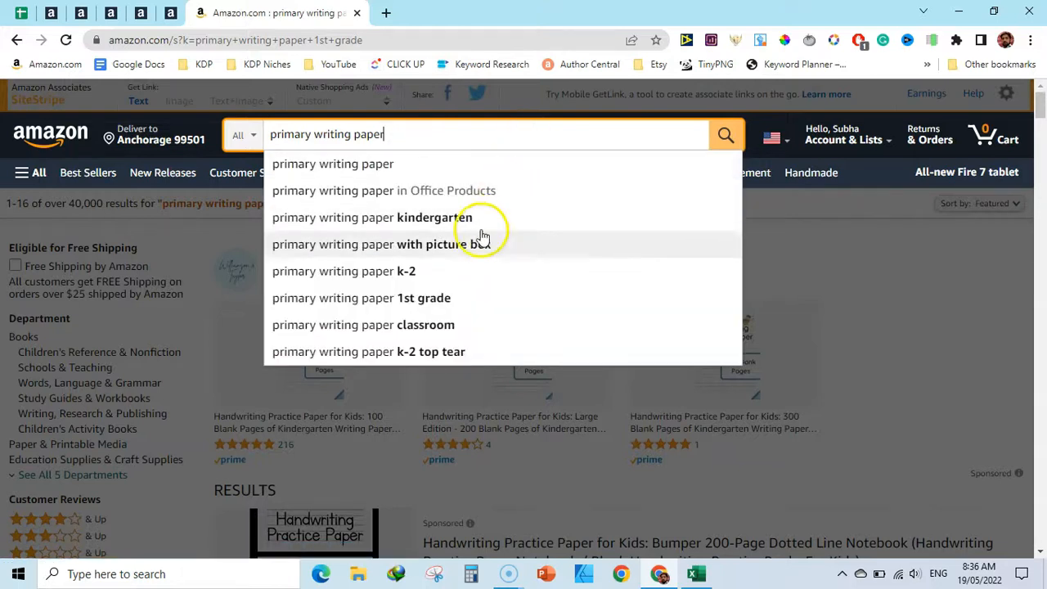
left_click(866, 268)
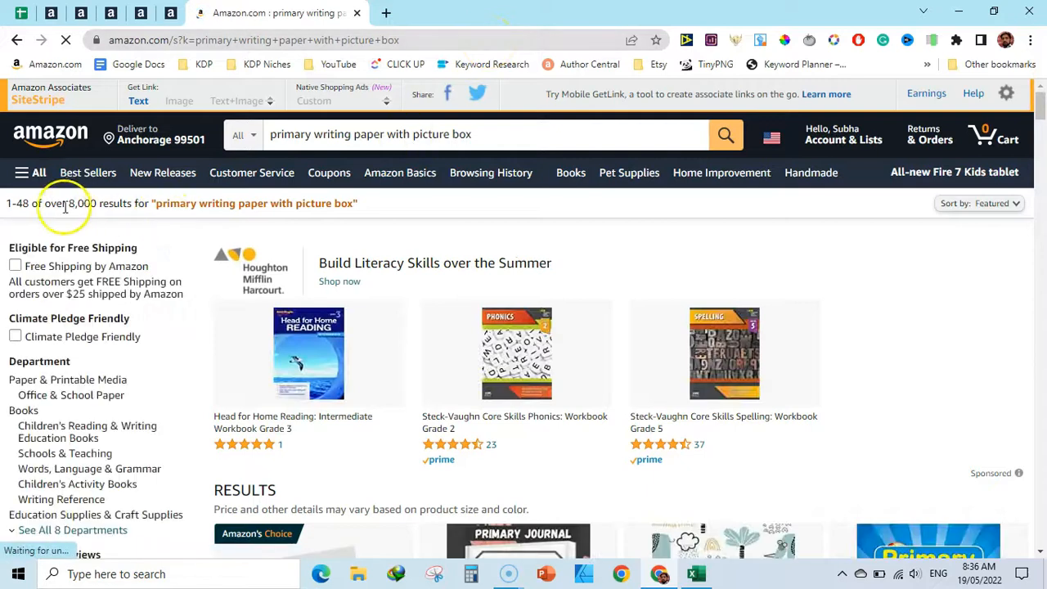
- Check the search-result entry for "first grade writing paper with picture story space" in the keyword sheet
left_click(21, 13)
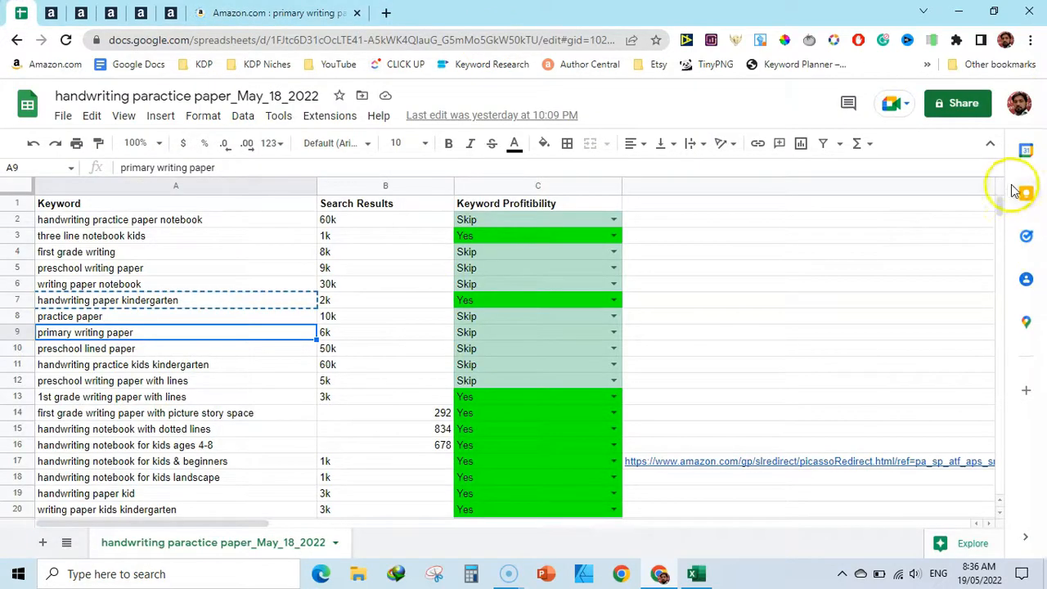
scroll(998, 205, "down", 3)
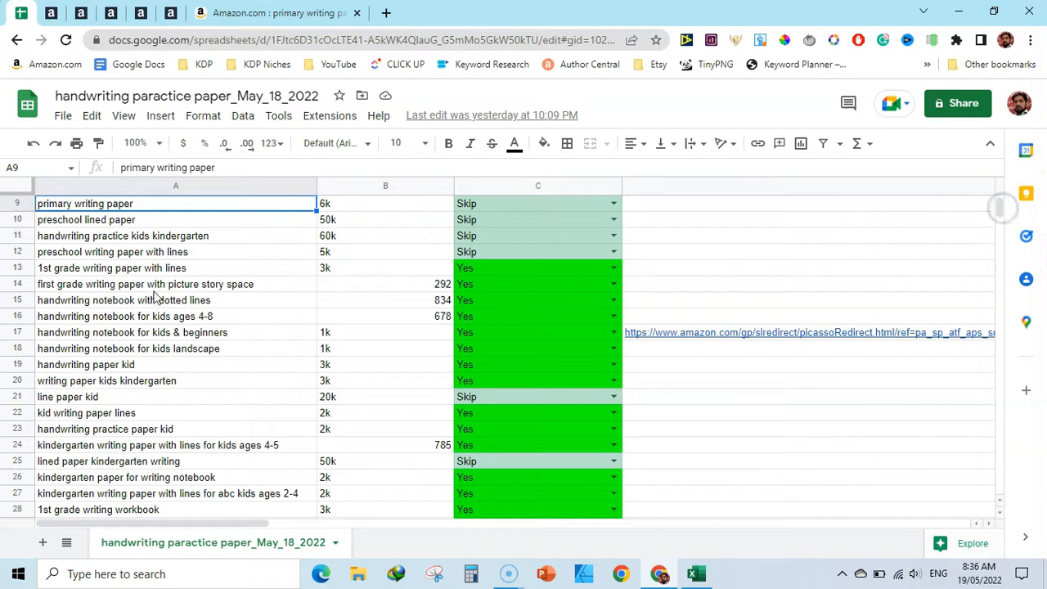
left_click(153, 290)
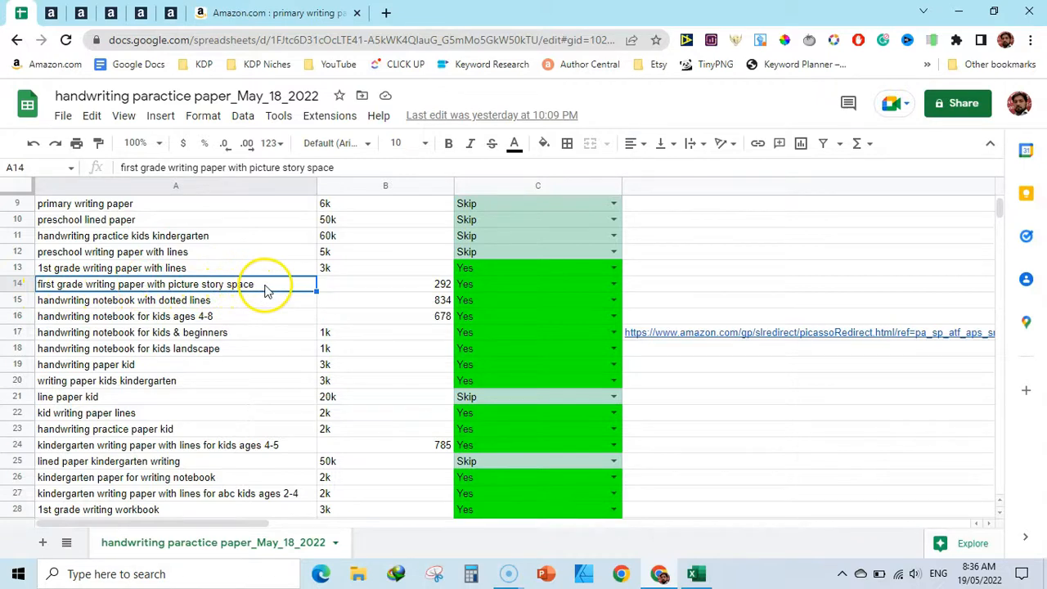
left_click(436, 286)
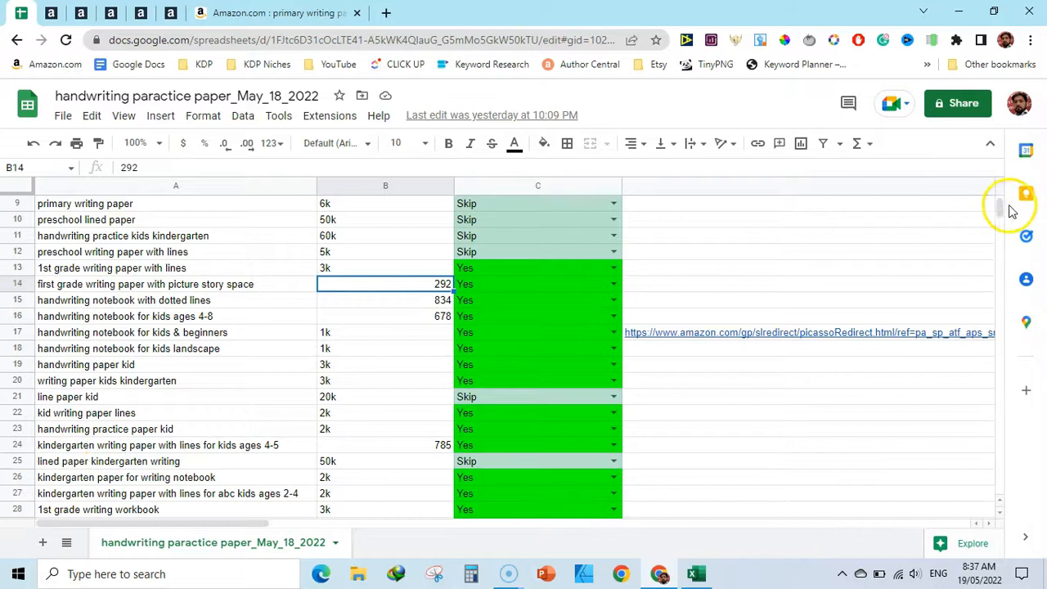
left_click_drag(997, 214, 996, 205)
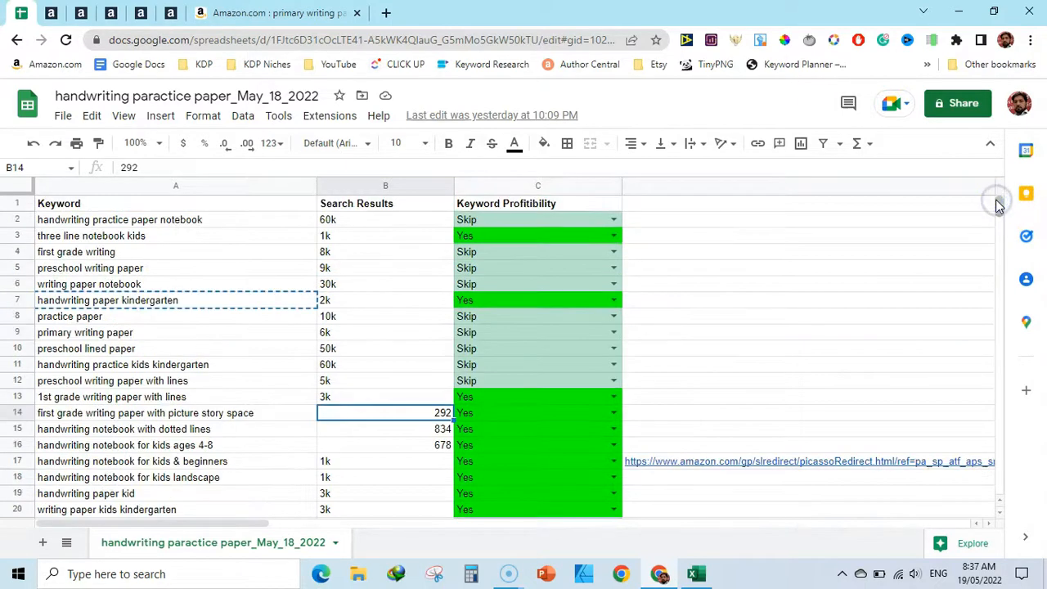